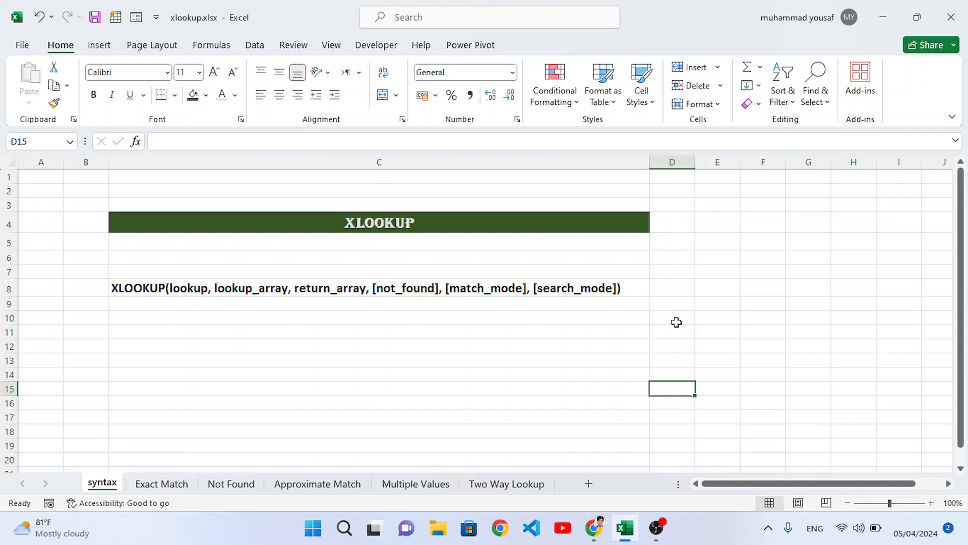
Examine each argument of the XLOOKUP syntax written in cell C8 on the syntax sheet
left_click(141, 290)
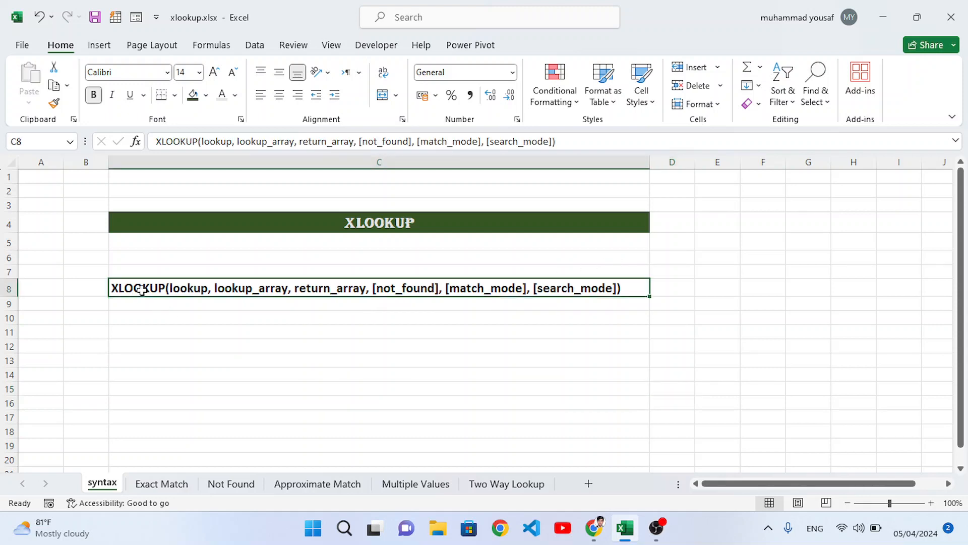
double_click(187, 288)
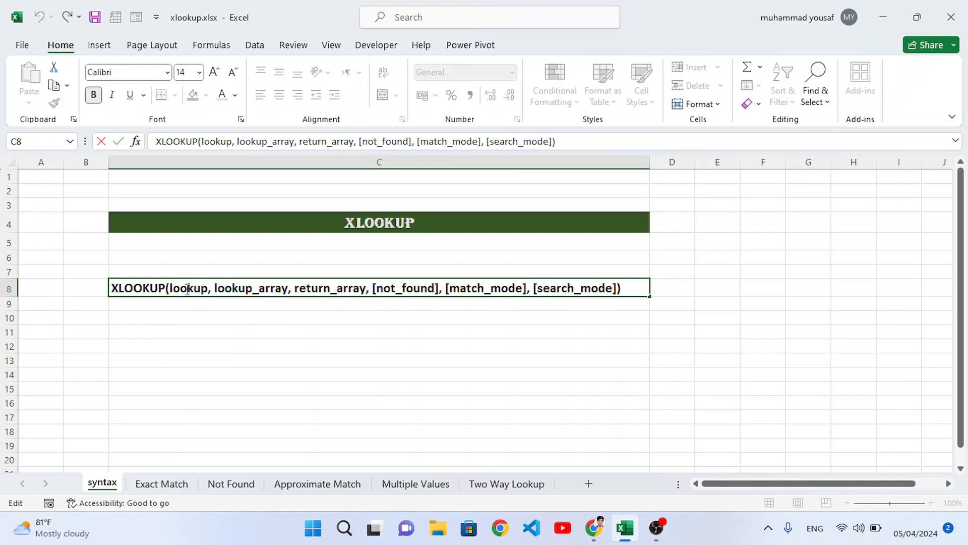
double_click(187, 289)
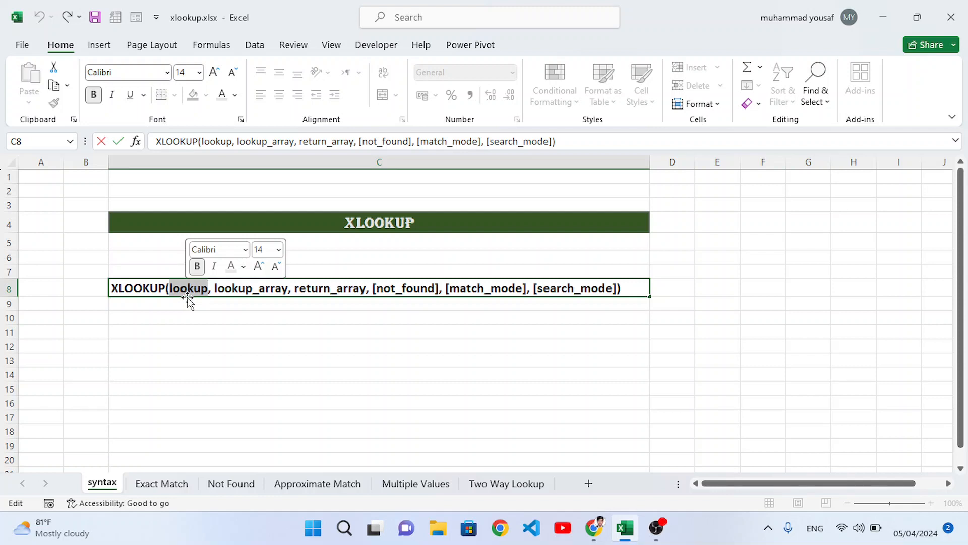
left_click_drag(216, 288, 286, 301)
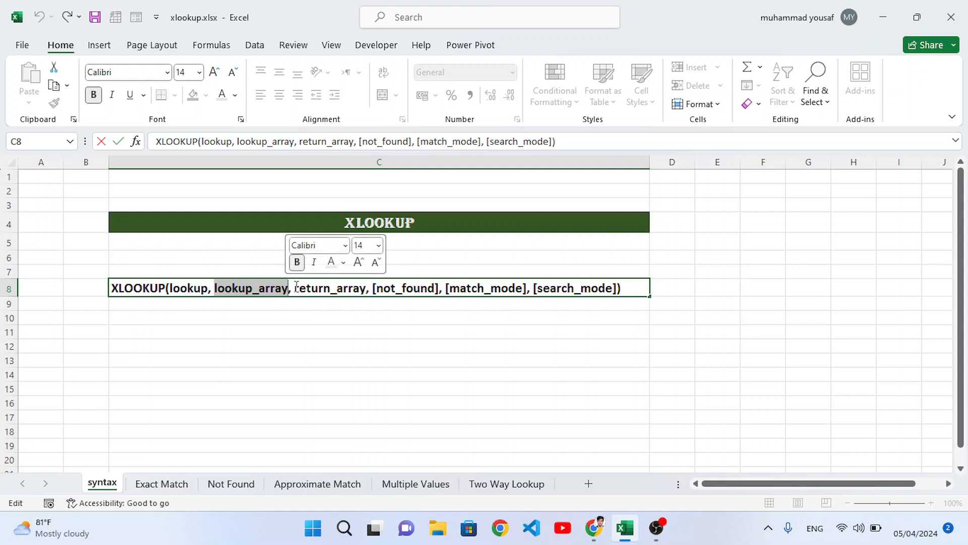
left_click_drag(295, 288, 367, 291)
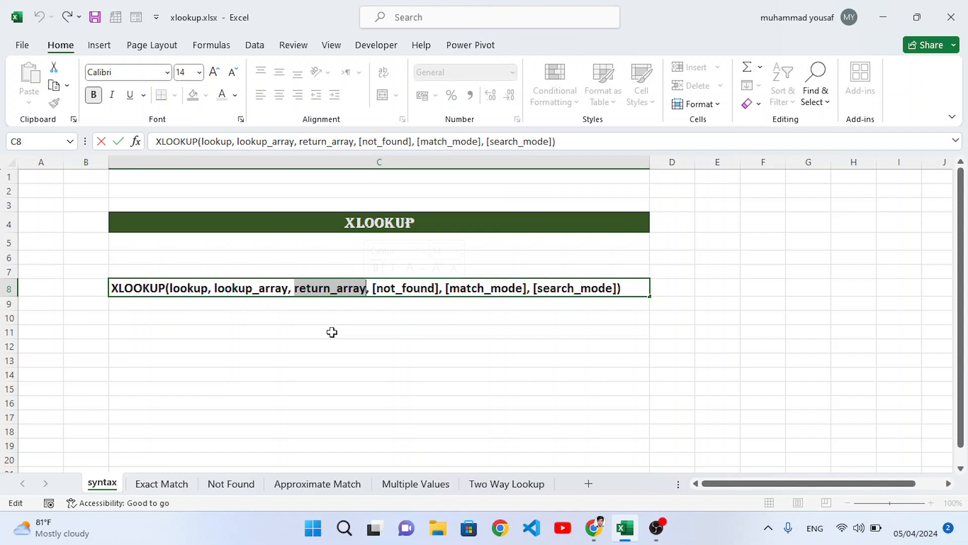
left_click_drag(371, 288, 439, 289)
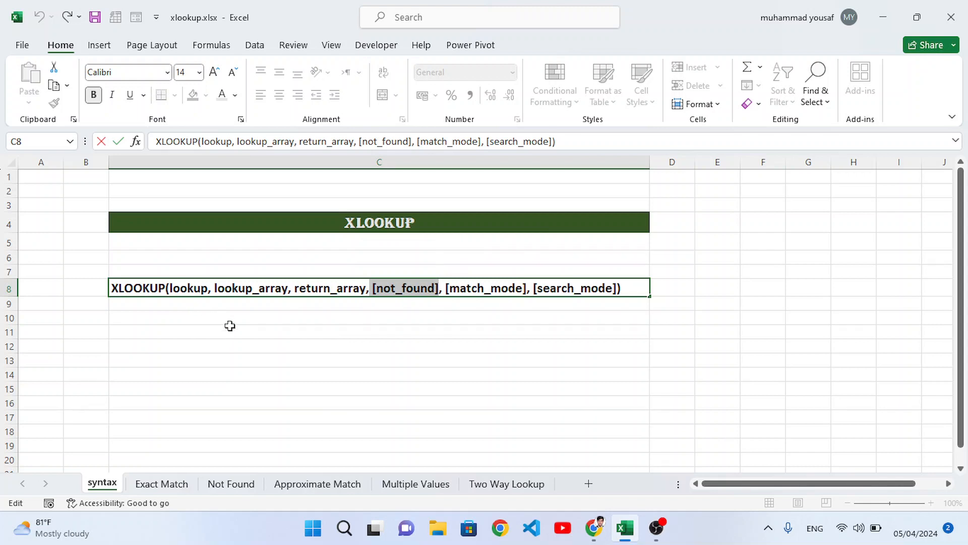
left_click_drag(444, 287, 527, 287)
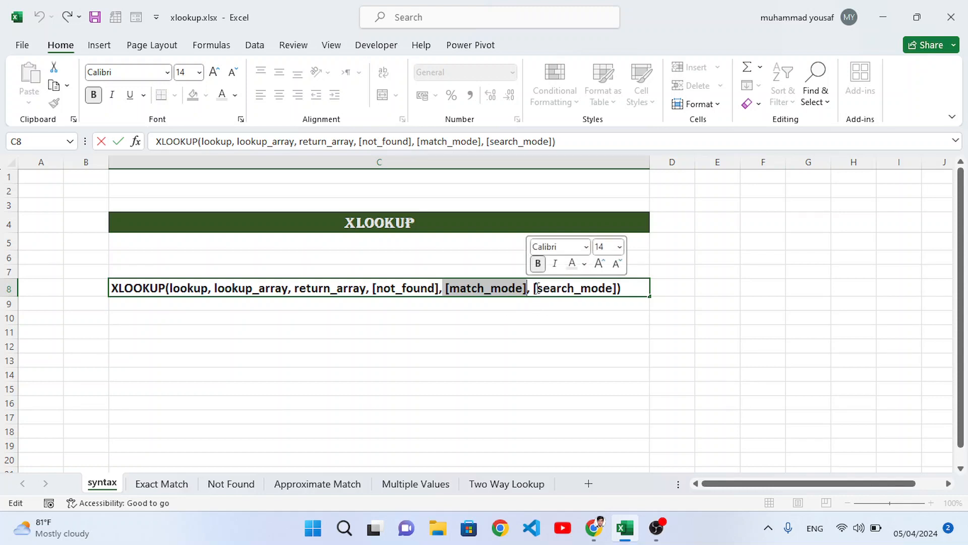
left_click_drag(533, 288, 612, 293)
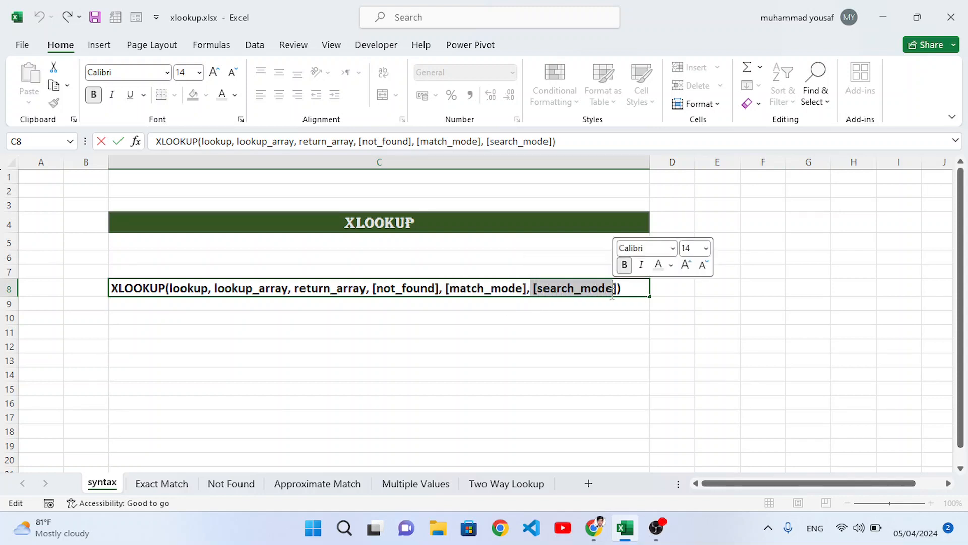
left_click(586, 304)
left_click(518, 327)
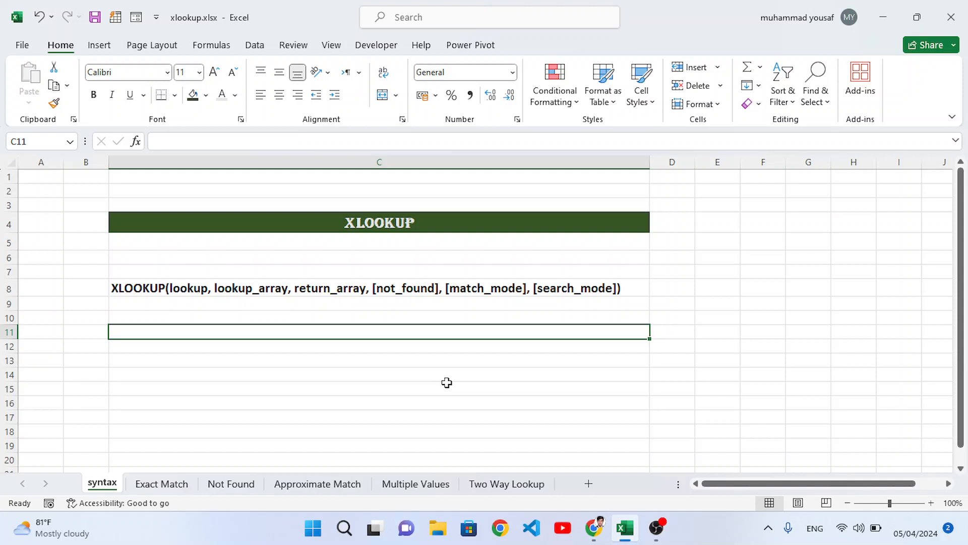
On the Exact Match sheet, enter =XLOOKUP(H2,B3:B9,E3:E9) in H3 to return the salary for the ID in H2
left_click(163, 484)
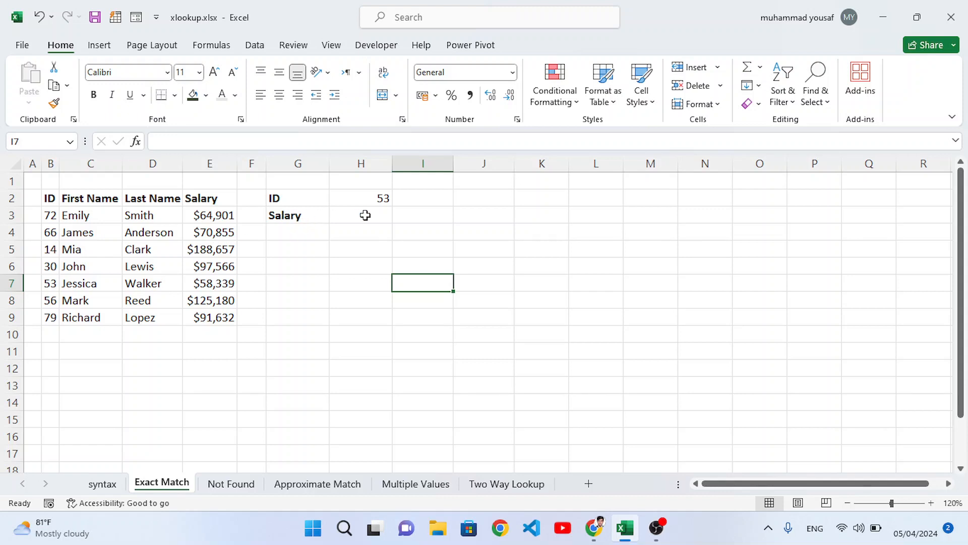
left_click(370, 201)
left_click(354, 216)
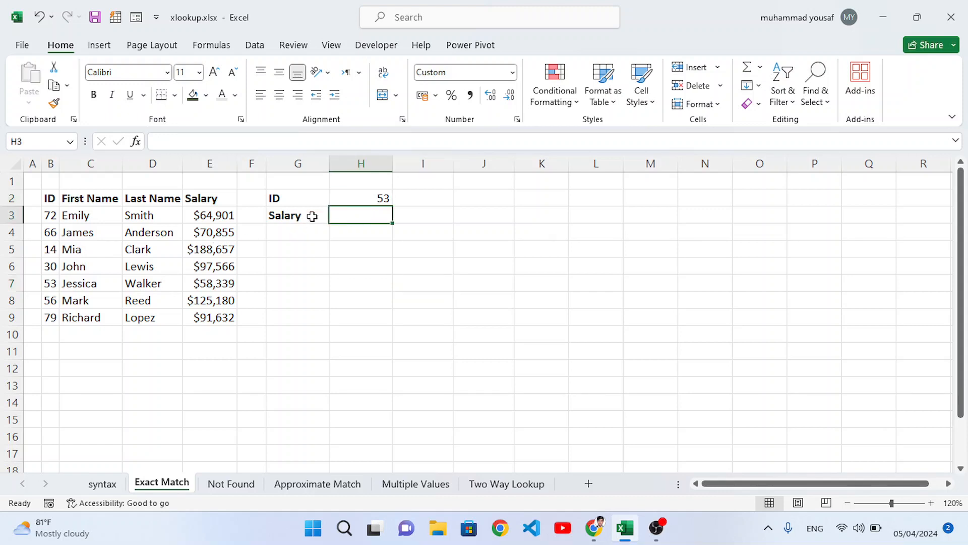
left_click(367, 199)
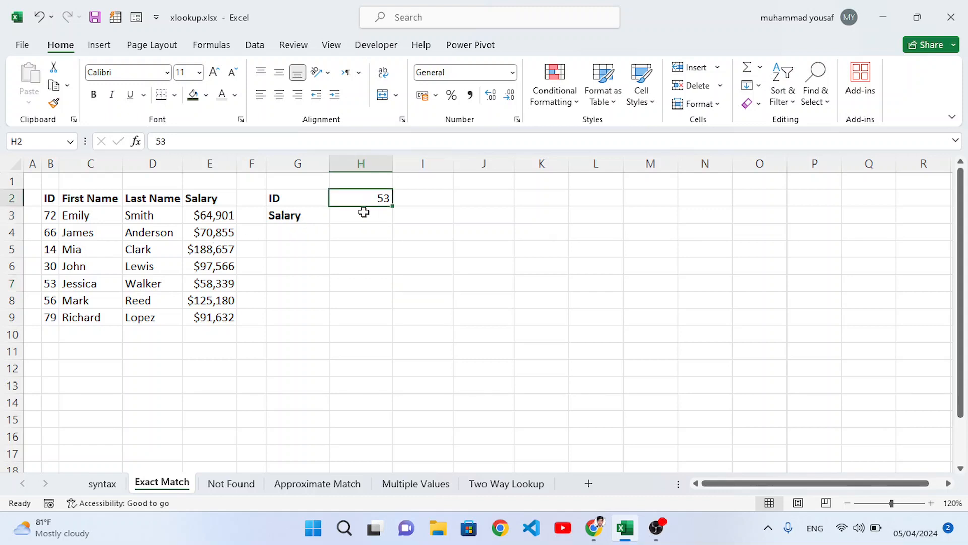
left_click(363, 213)
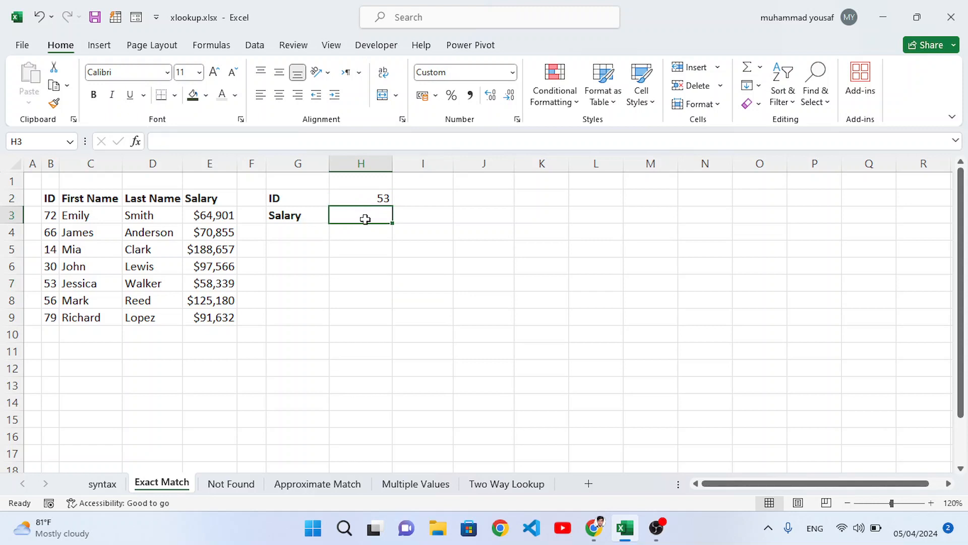
type("=xlo")
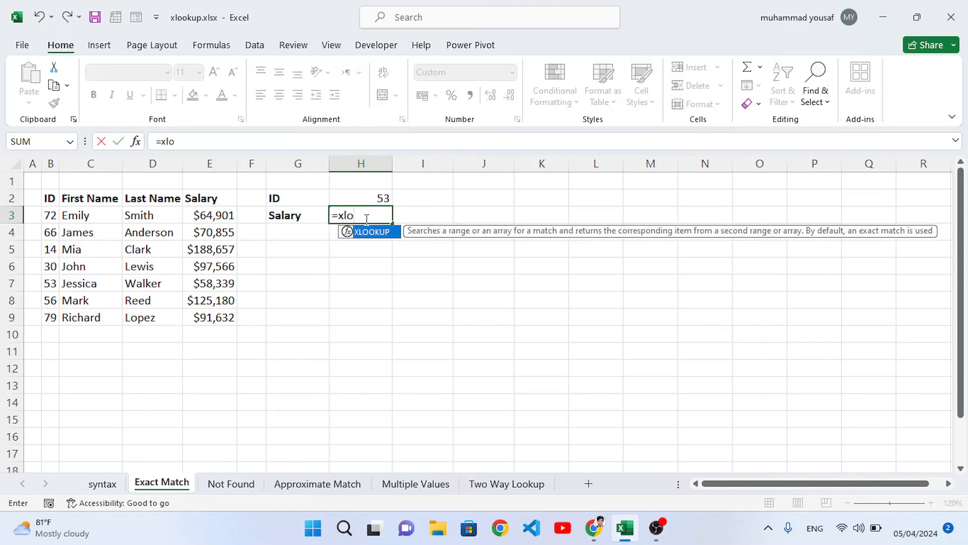
key("Tab")
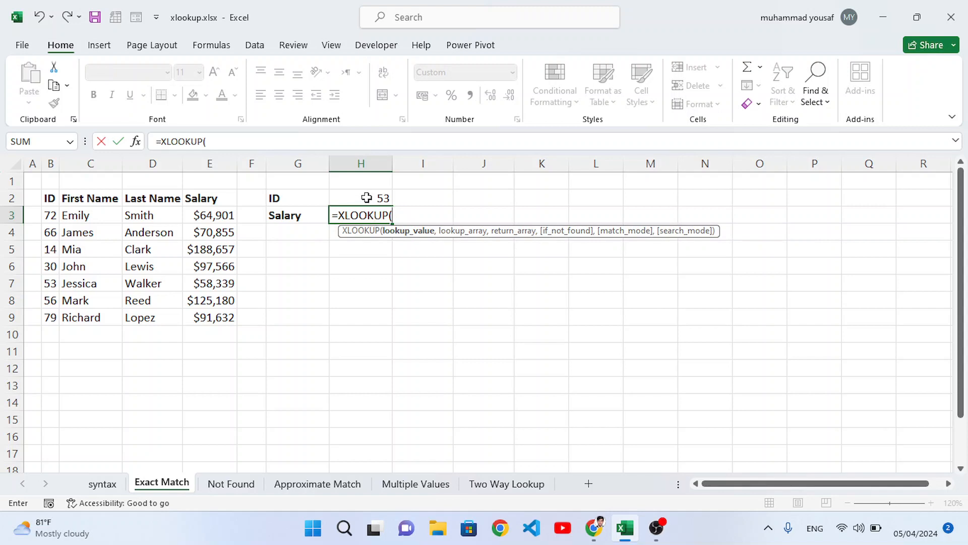
left_click(367, 198)
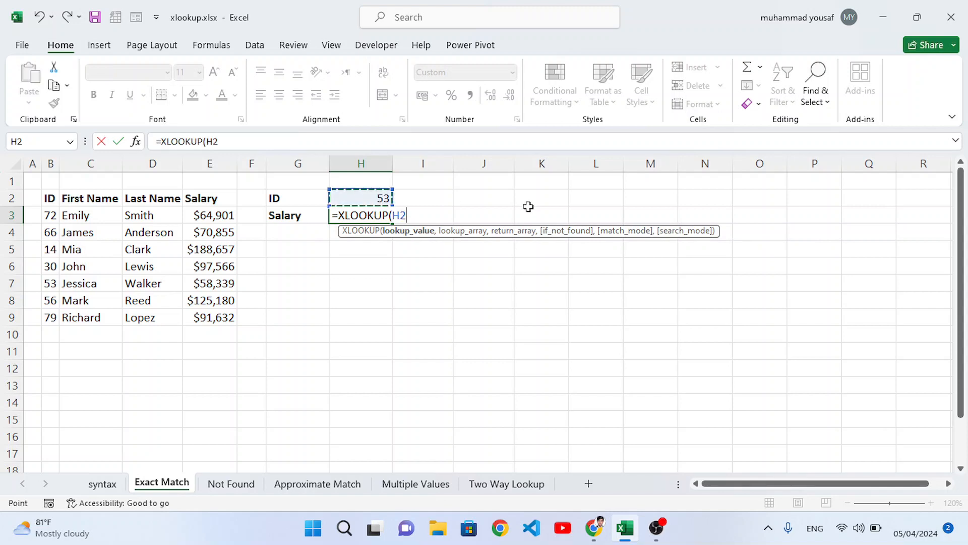
type(",")
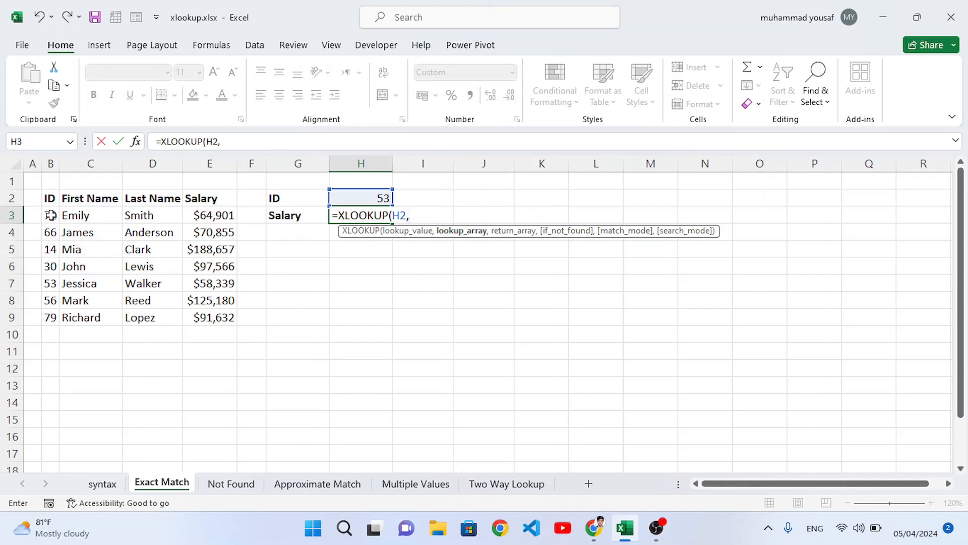
left_click_drag(50, 214, 50, 316)
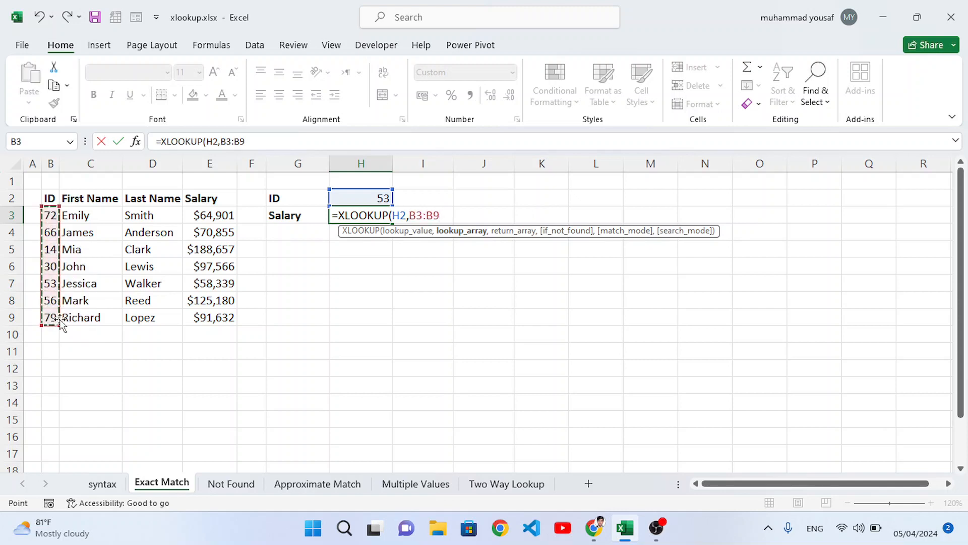
type(",")
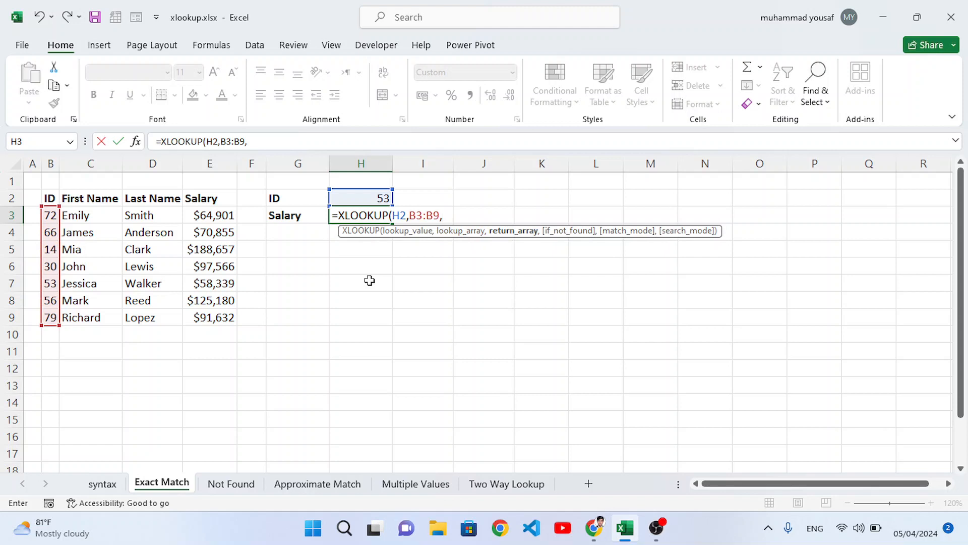
left_click_drag(215, 216, 217, 320)
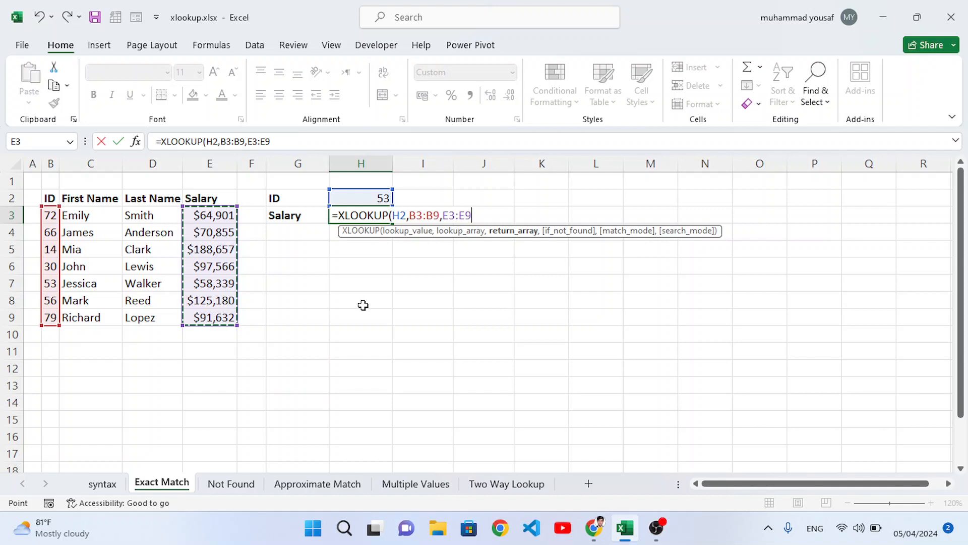
type(")")
key("Return")
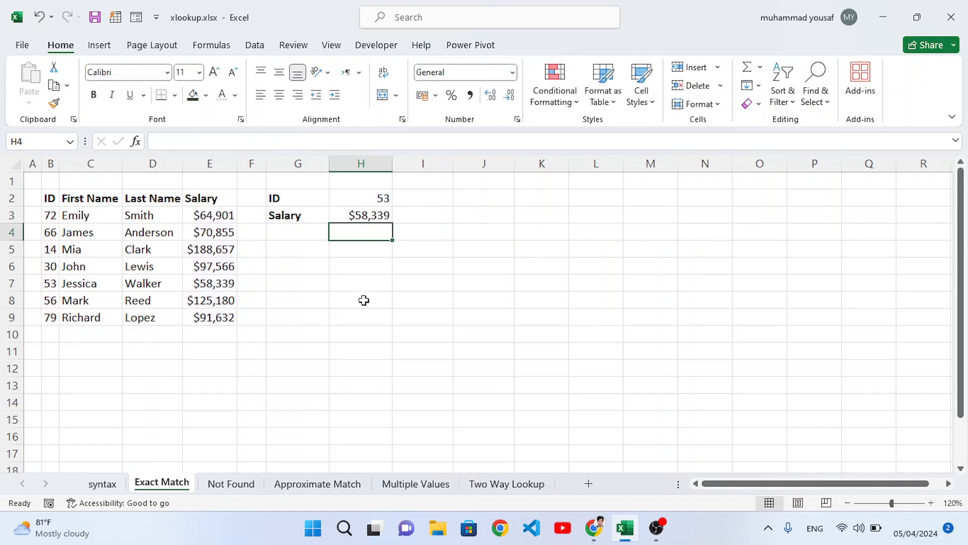
Test the lookup by setting the ID in H2 to 14 and then to 72
left_click(365, 212)
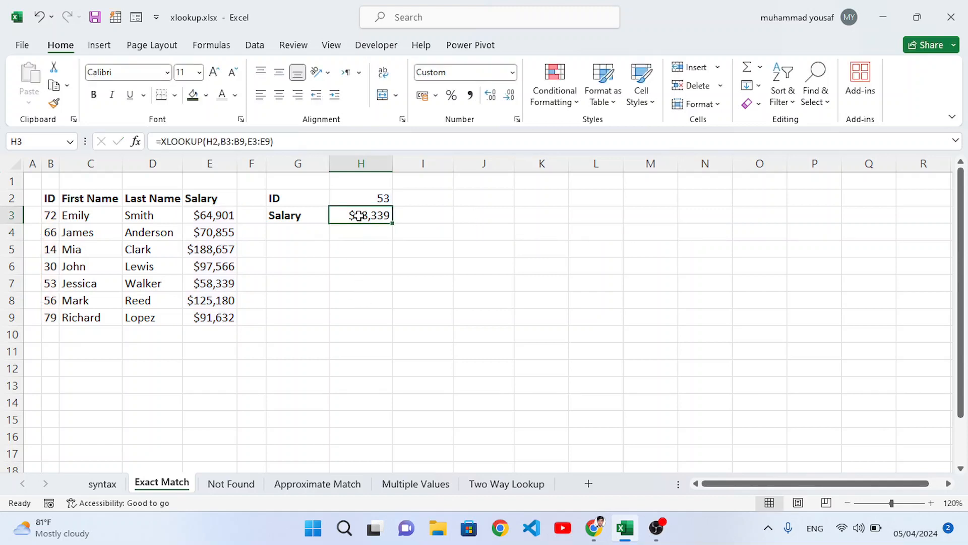
left_click(382, 197)
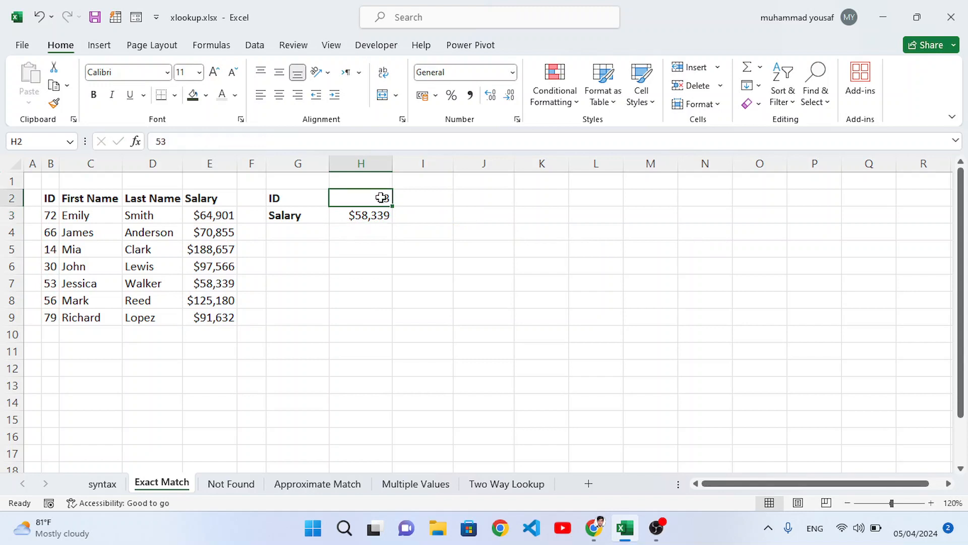
type("14")
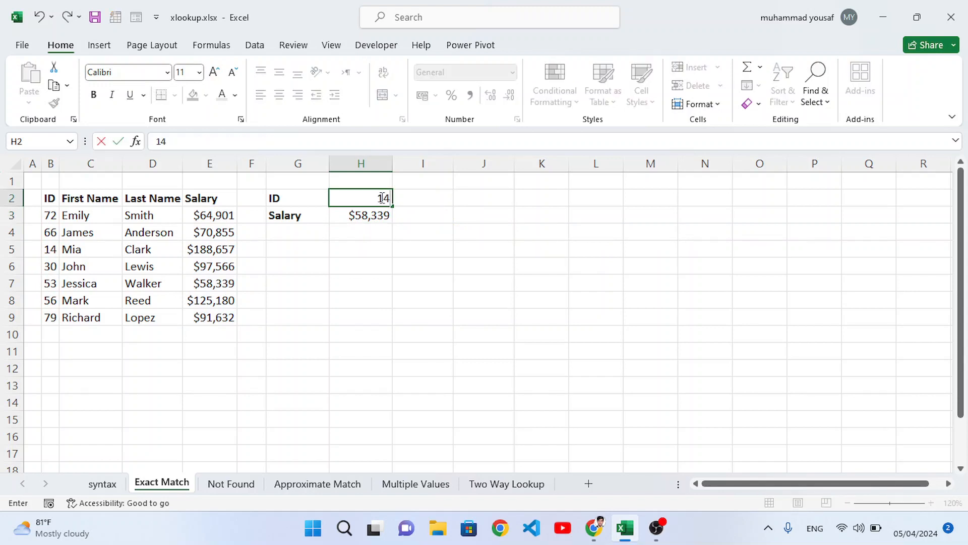
key("Return")
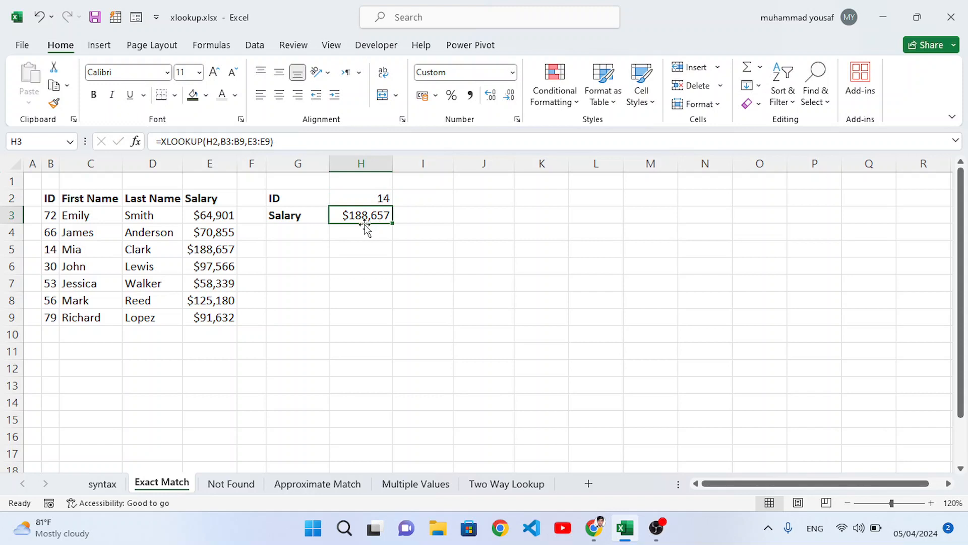
left_click(371, 198)
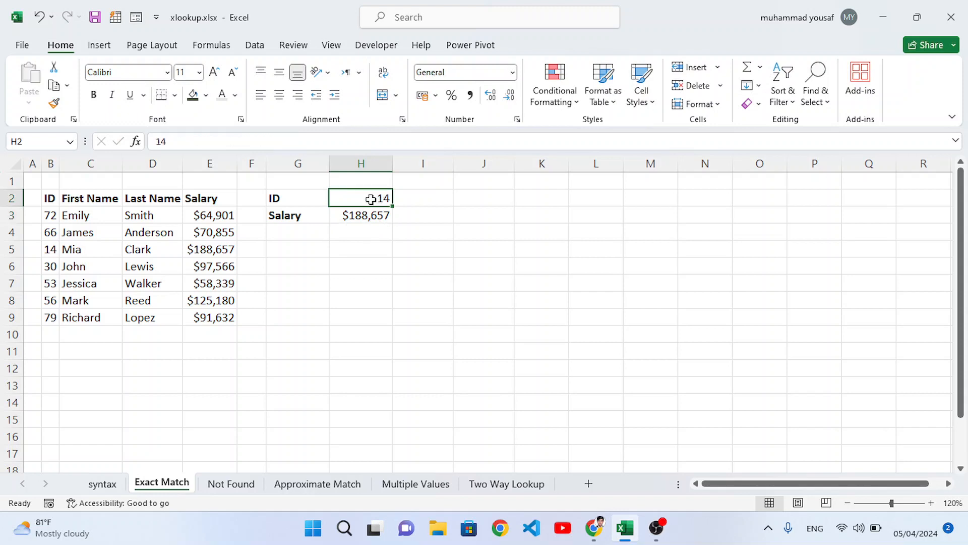
type("72")
key("Return")
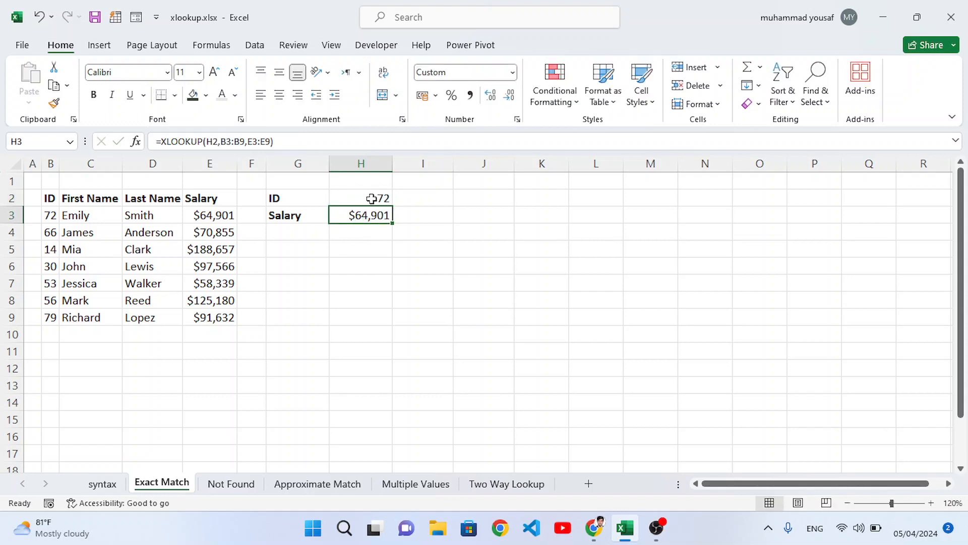
left_click(375, 232)
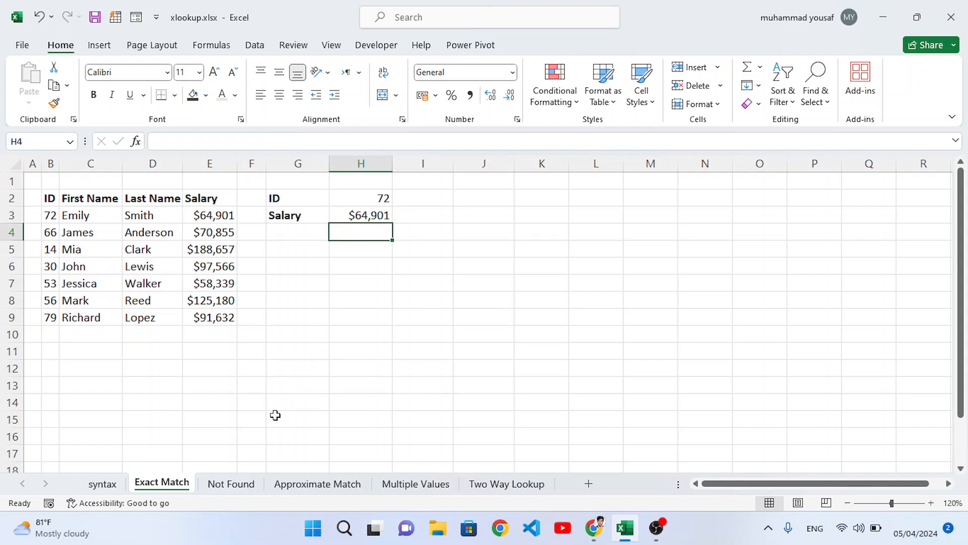
On the Not Found sheet, enter =XLOOKUP(H2,B3:B9,E3:E9,"ID no Found") in H3 to handle missing IDs
left_click(235, 485)
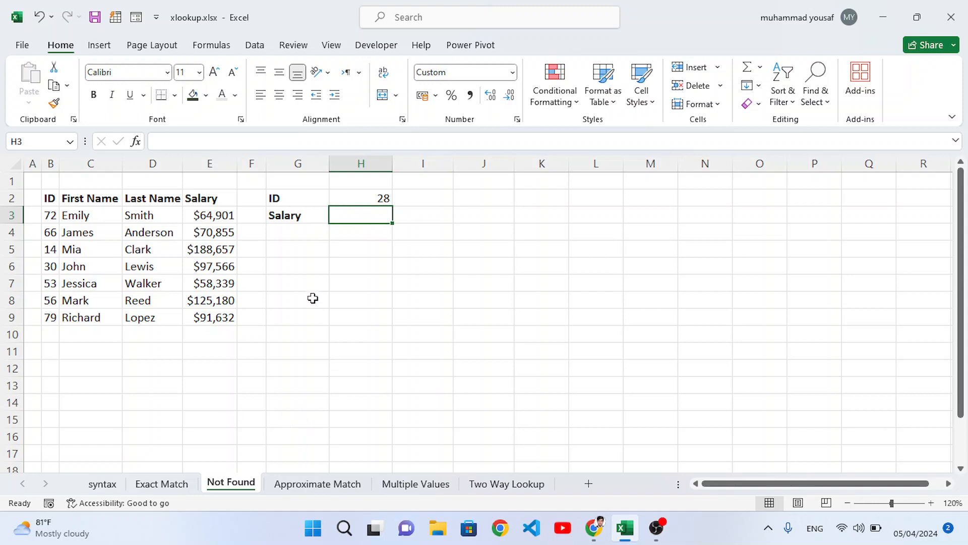
type("=")
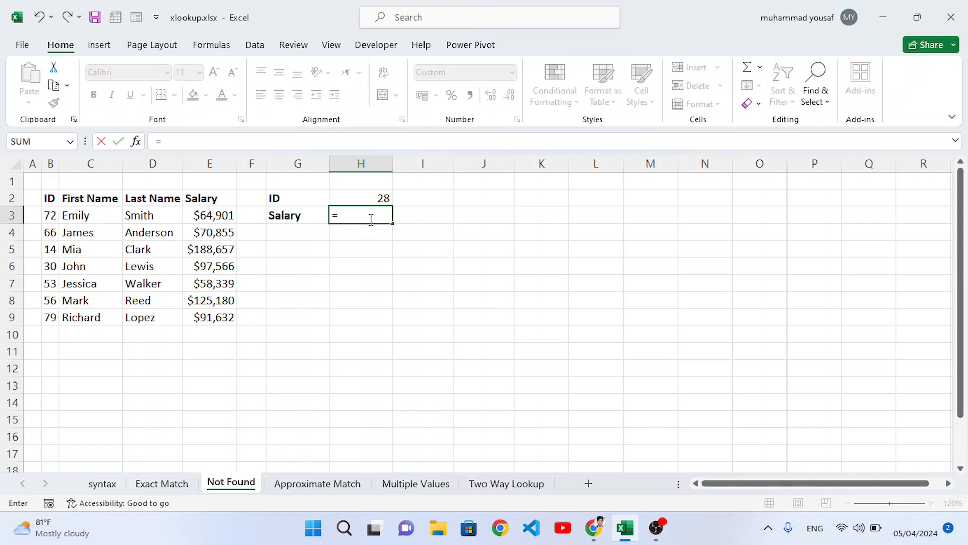
type("xl")
key("Tab")
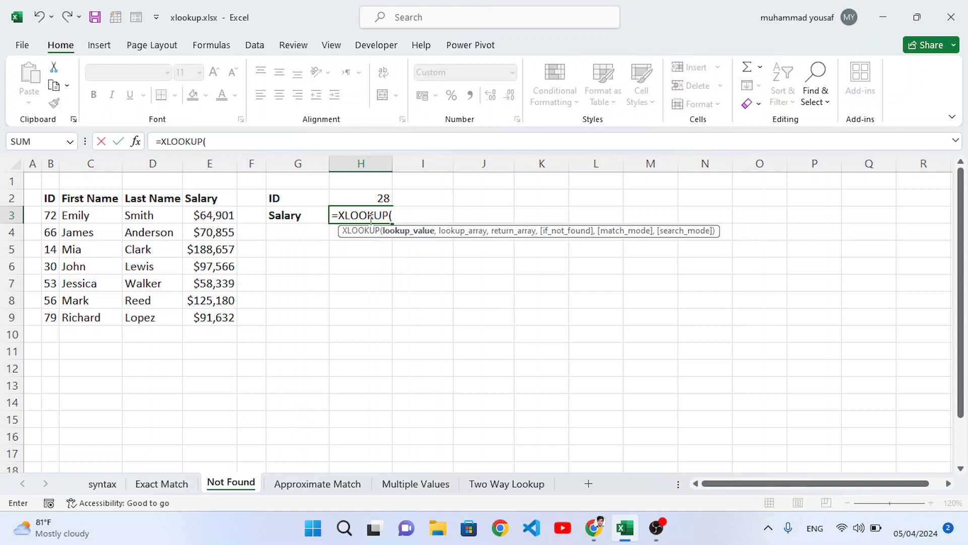
left_click(369, 197)
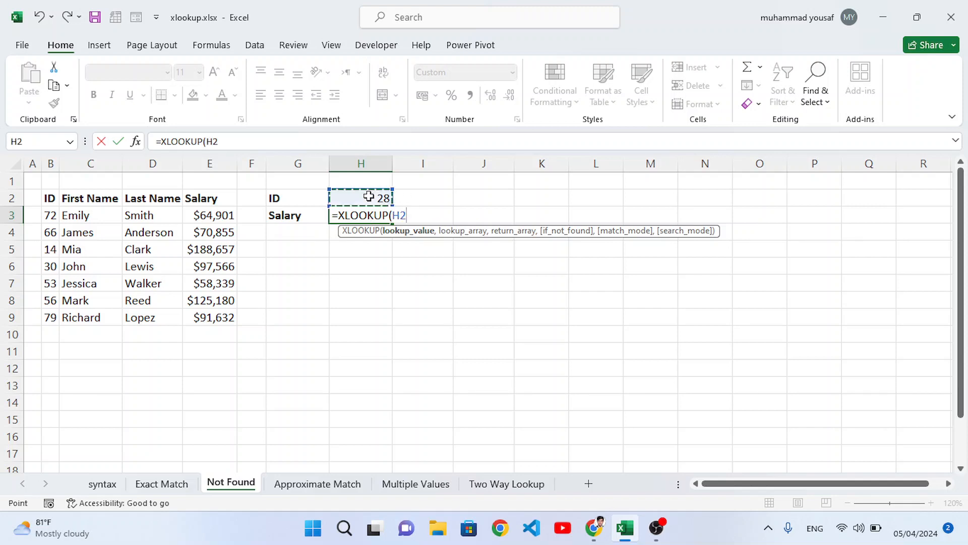
type(",")
left_click_drag(50, 215, 51, 318)
type(",")
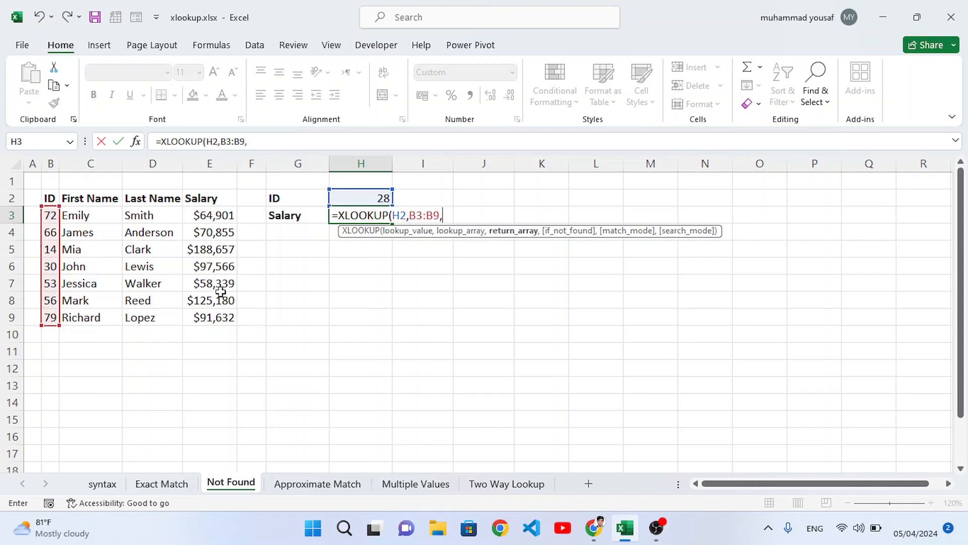
left_click_drag(198, 217, 209, 315)
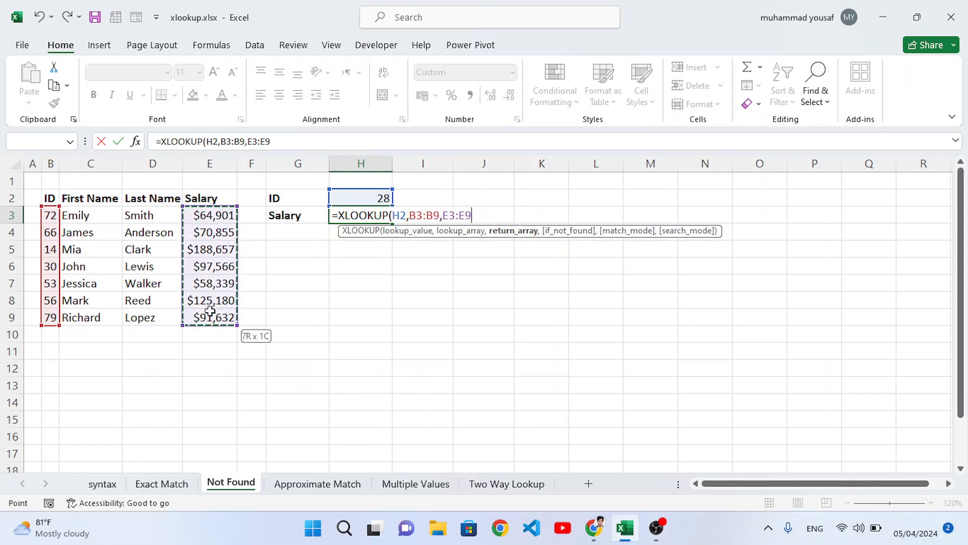
type(",")
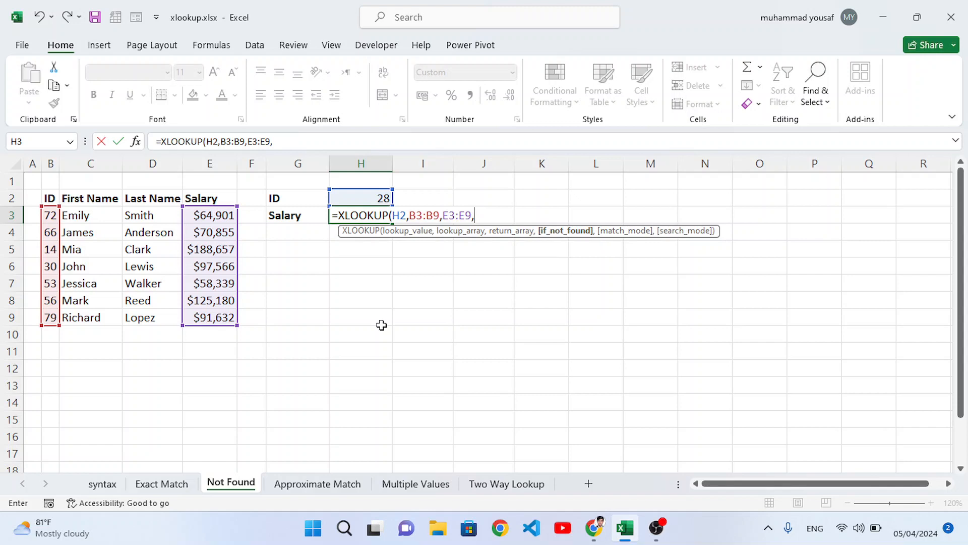
type("\"ID no Fou")
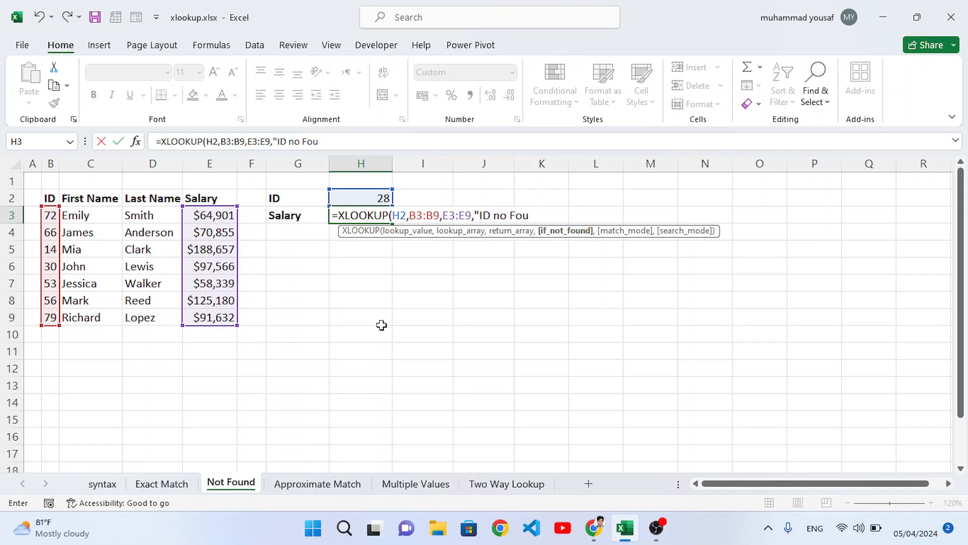
type("nd\")")
key("Return")
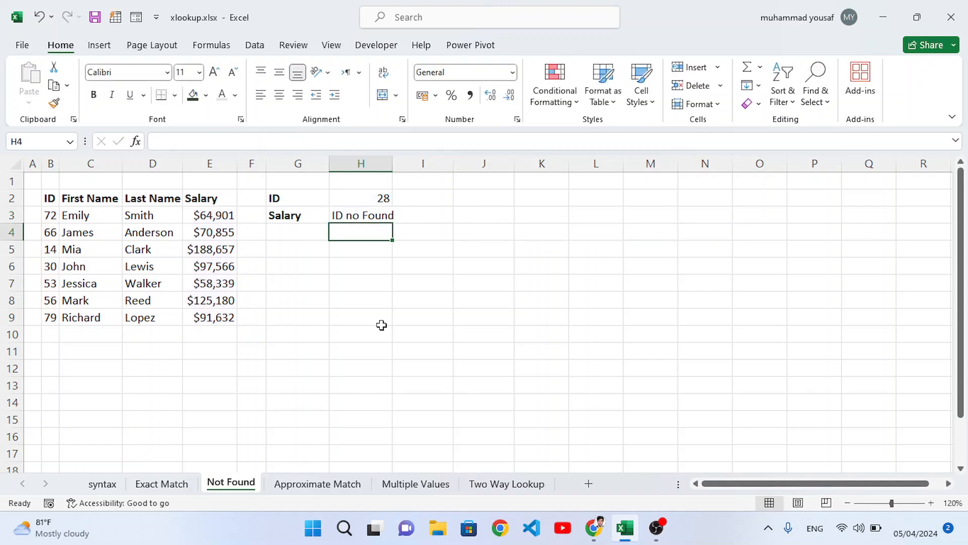
Test the lookup by setting the ID in H2 to 66 and then 11, and widen column H
left_click(371, 201)
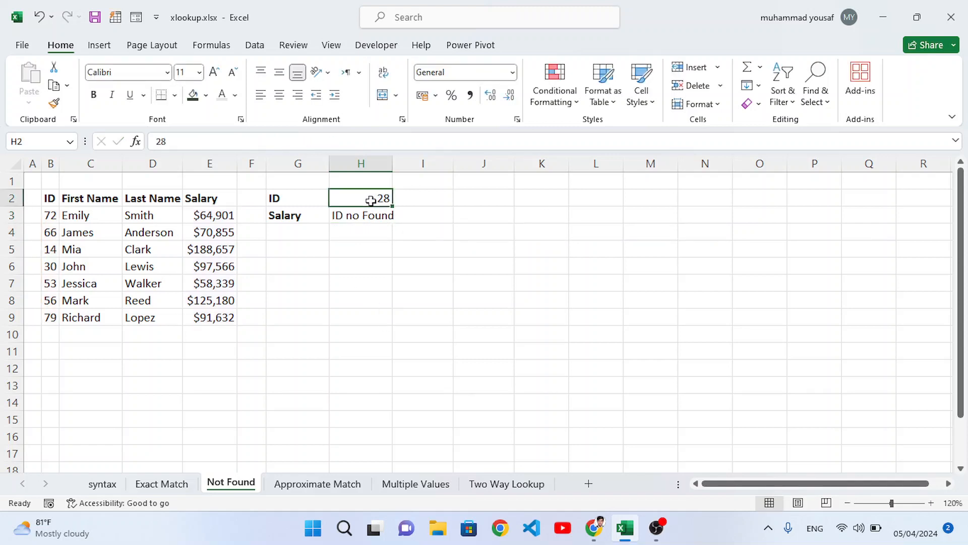
type("66")
key("Return")
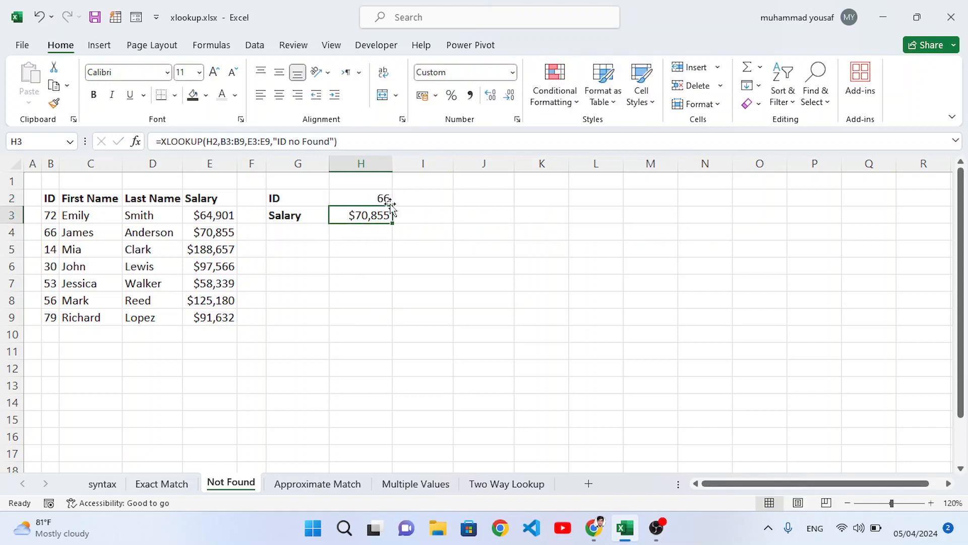
left_click(387, 200)
type("11")
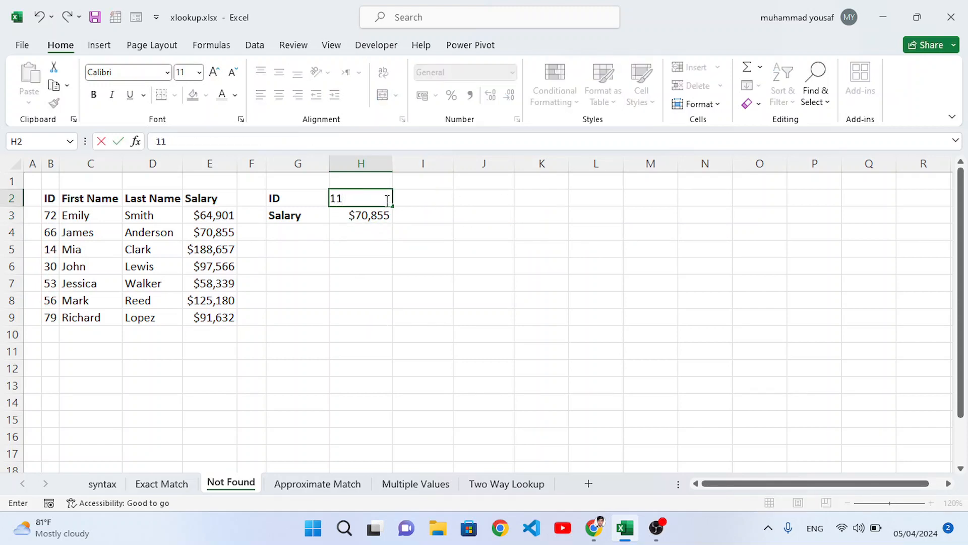
key("Return")
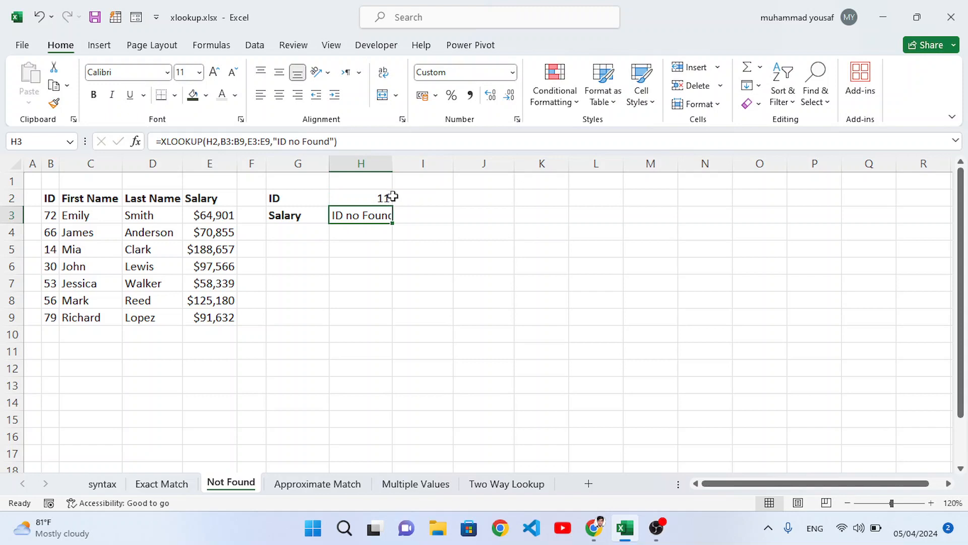
left_click_drag(393, 163, 405, 172)
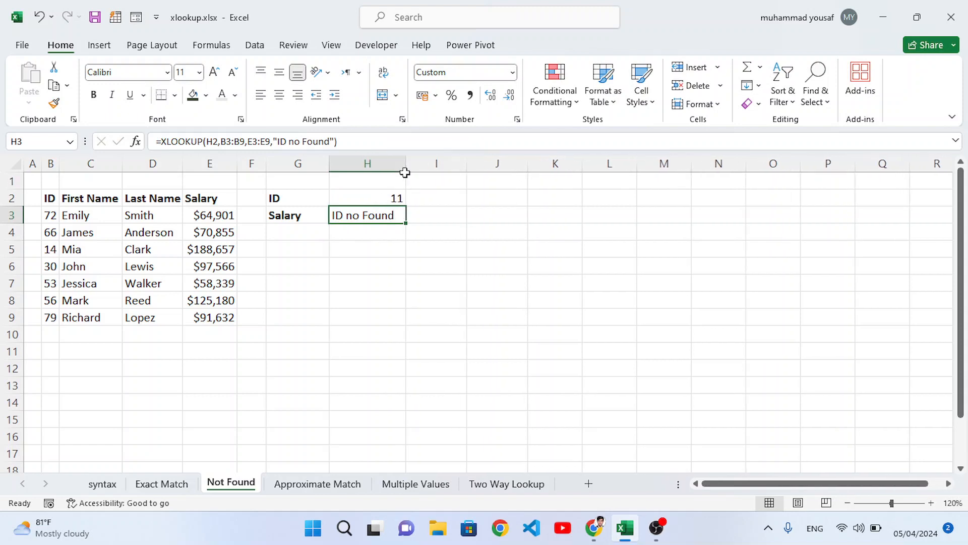
On the Approximate Match sheet, enter =XLOOKUP(F3,B3:B7,C3:C7,,-1) in F4 to return the grade for the score
left_click(309, 489)
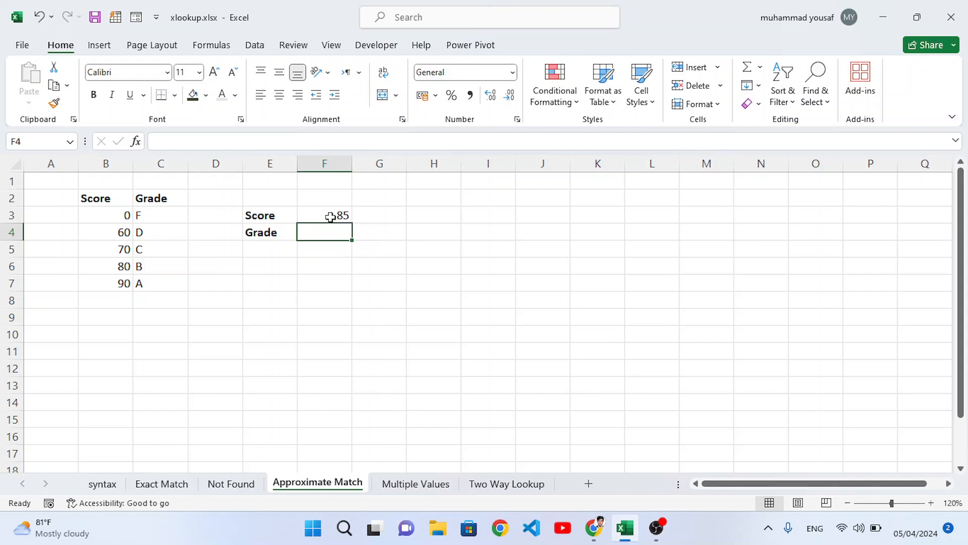
left_click(225, 485)
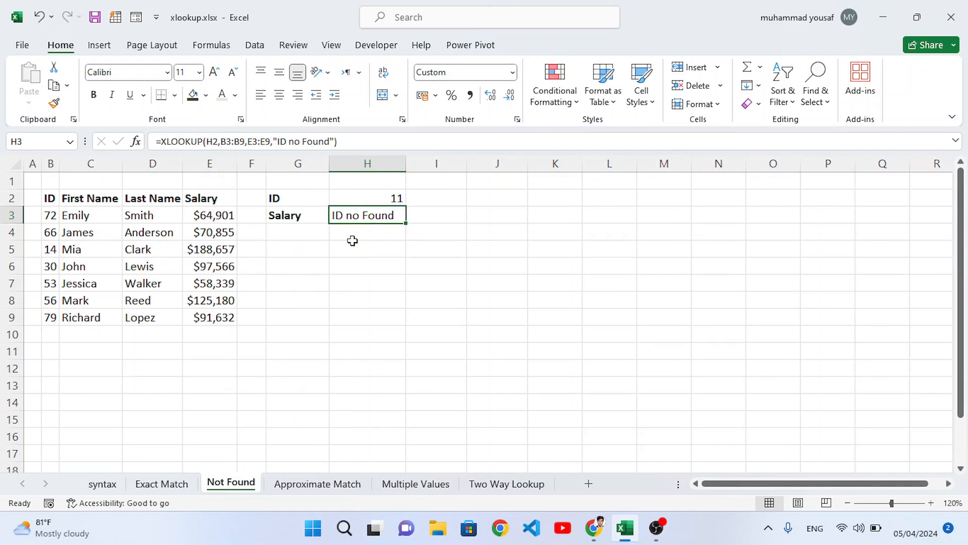
left_click(297, 486)
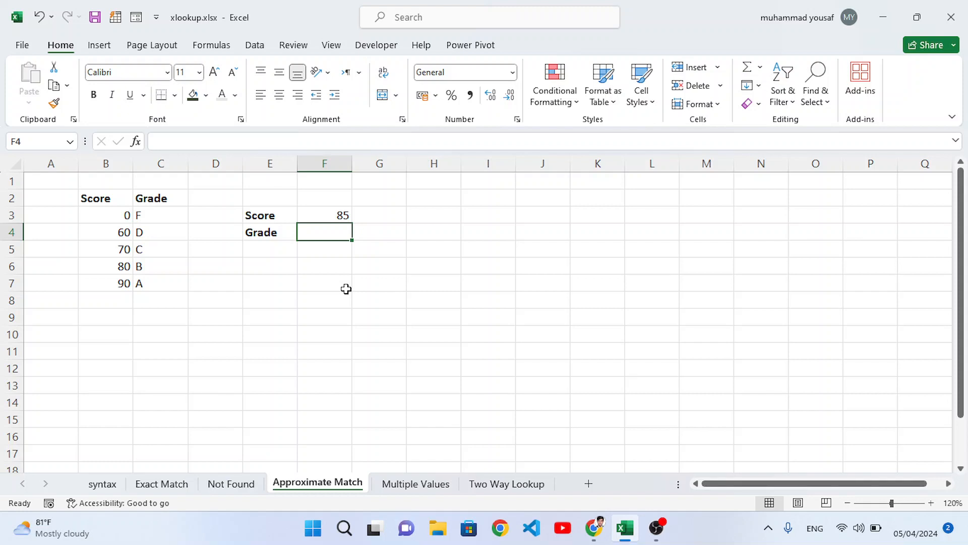
type("=")
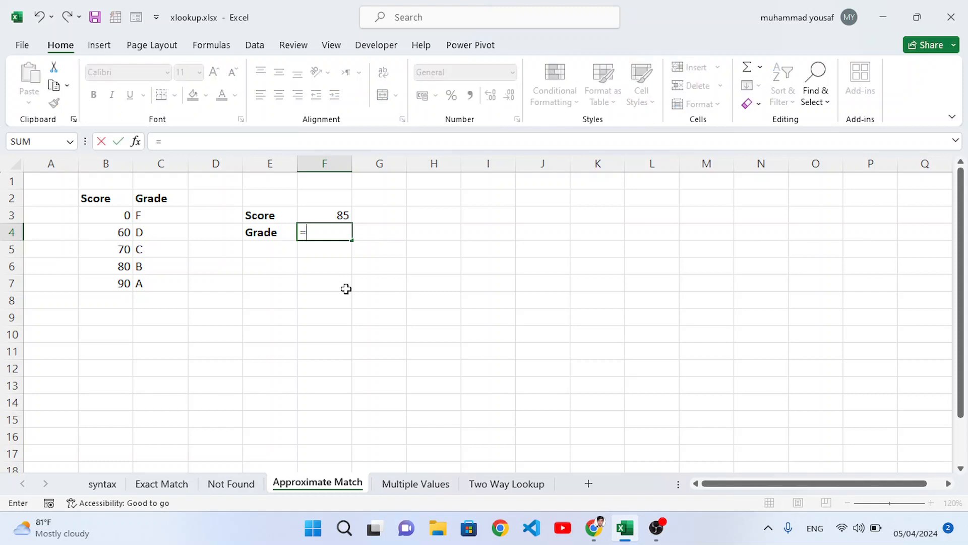
type("xl")
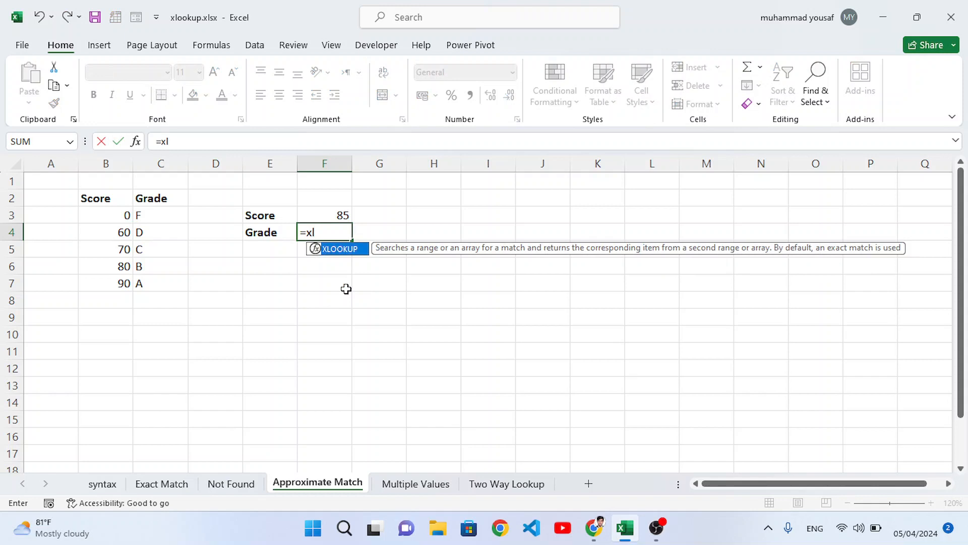
key("Tab")
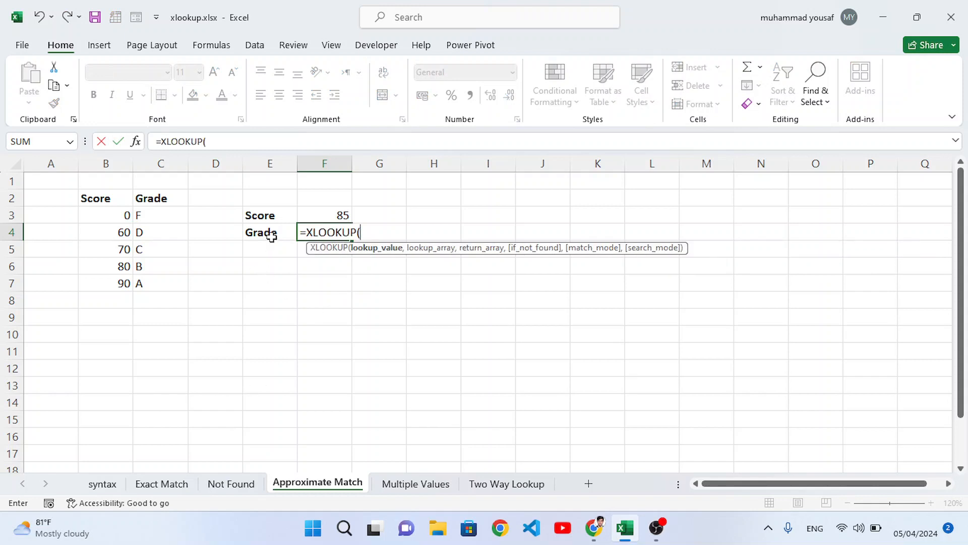
left_click(309, 215)
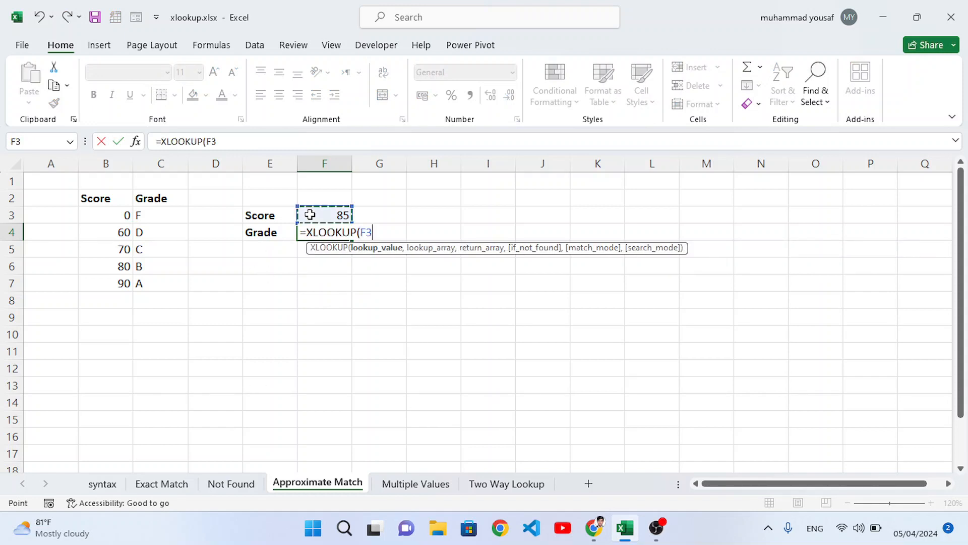
type(",")
left_click_drag(113, 218, 124, 286)
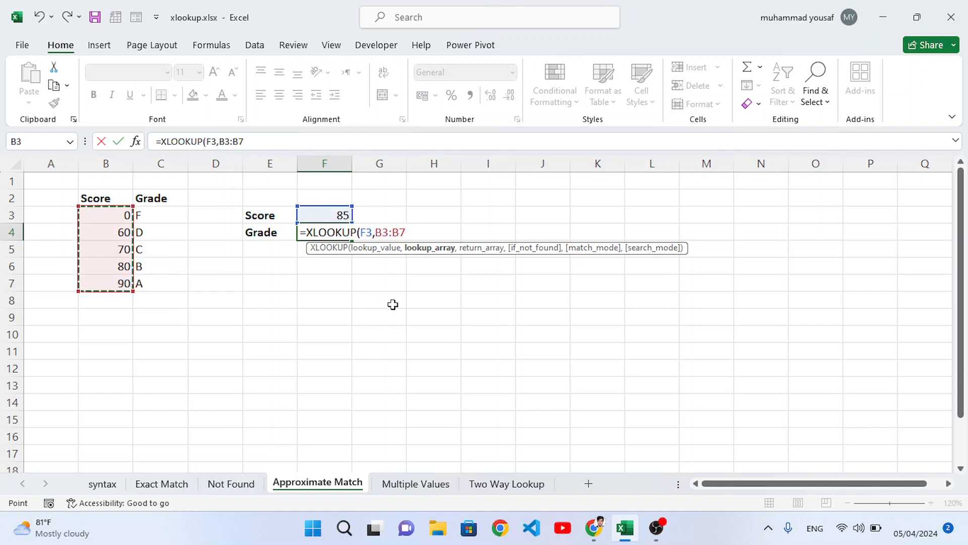
type(",")
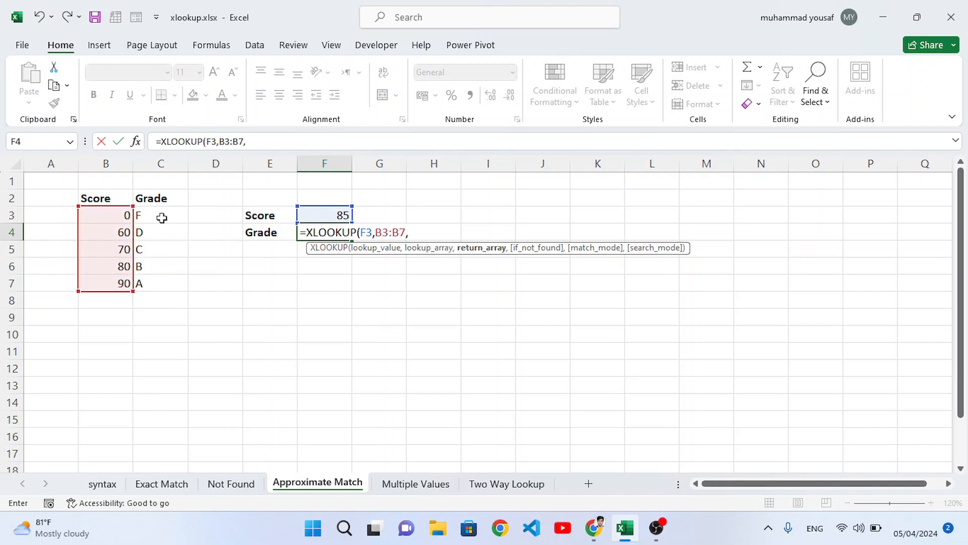
left_click_drag(162, 216, 157, 282)
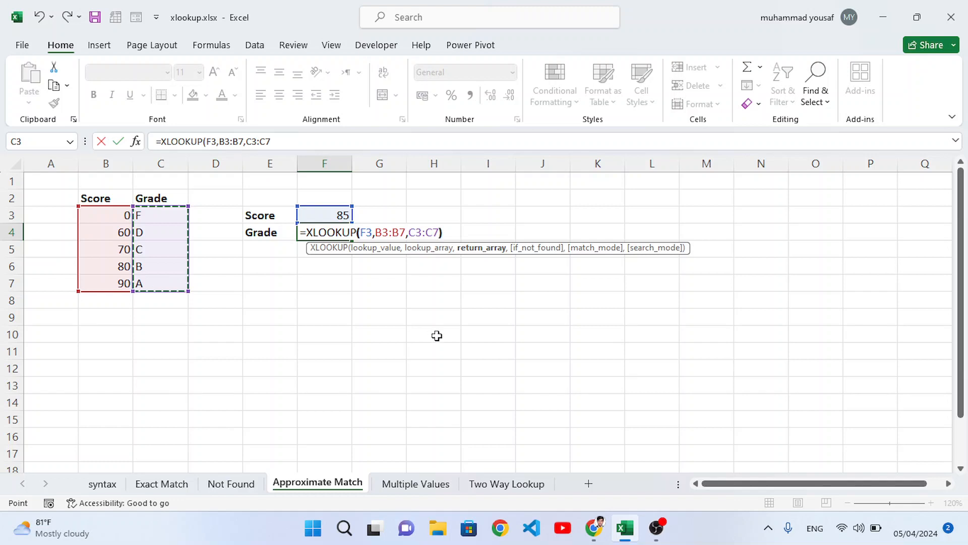
type(",")
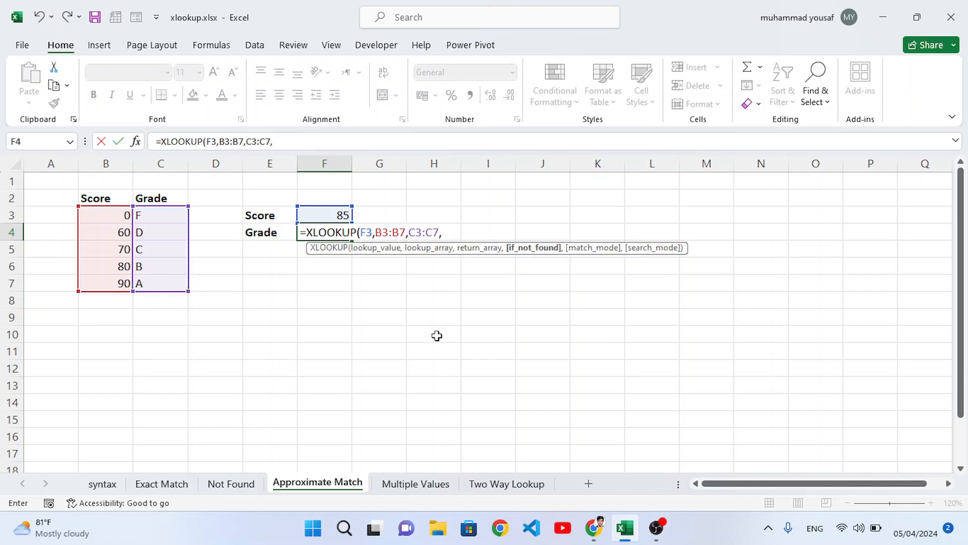
type(",")
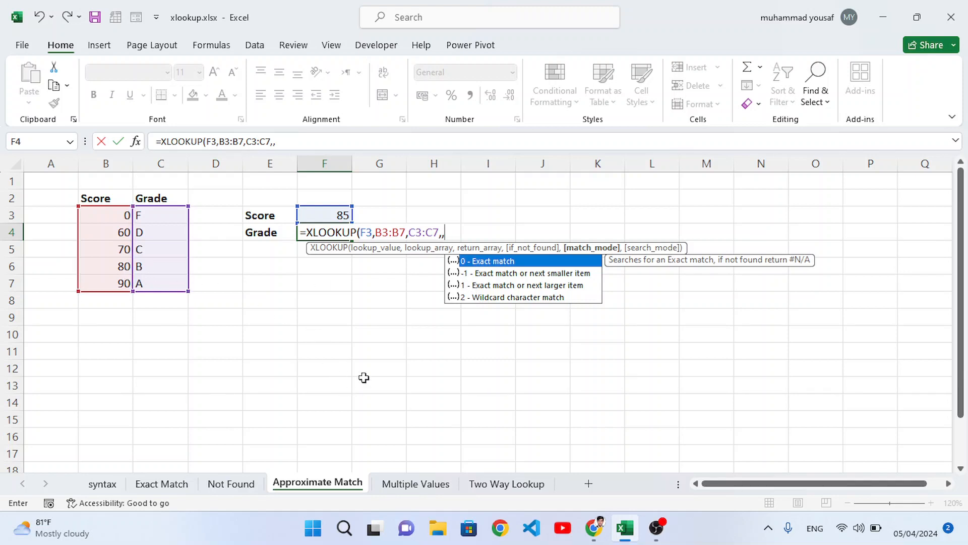
type("-1")
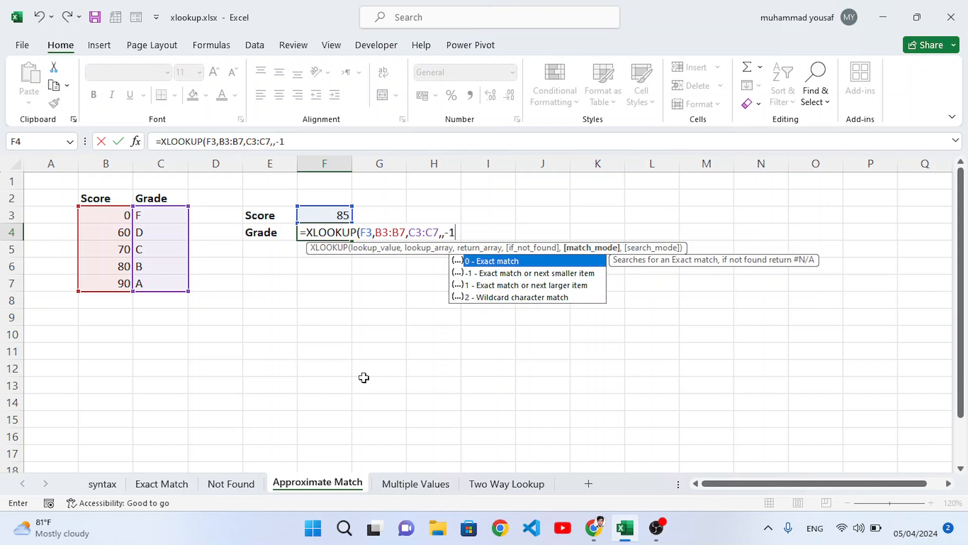
type(")")
key("Return")
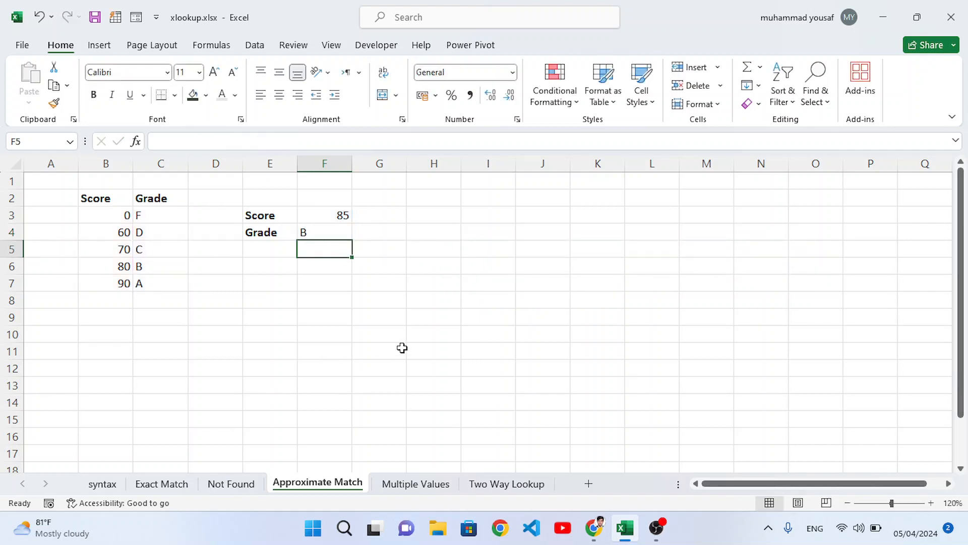
Edit the formula in F4 to use match mode 1, exact match or next larger item
left_click(339, 216)
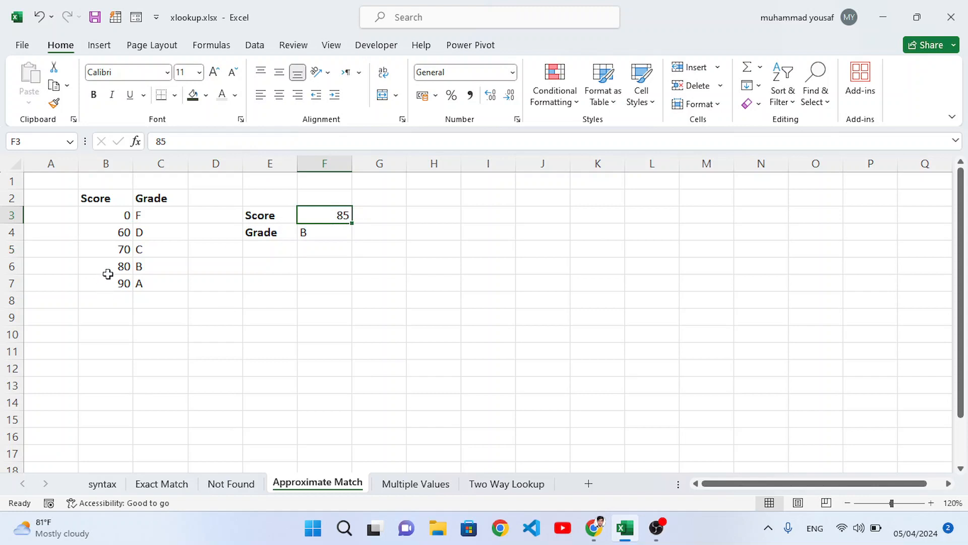
left_click_drag(114, 216, 116, 282)
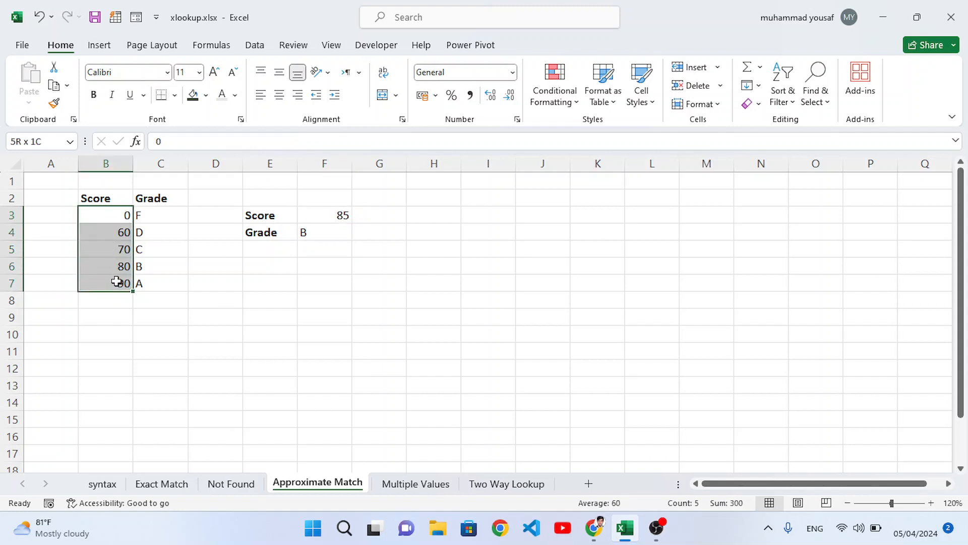
left_click(341, 216)
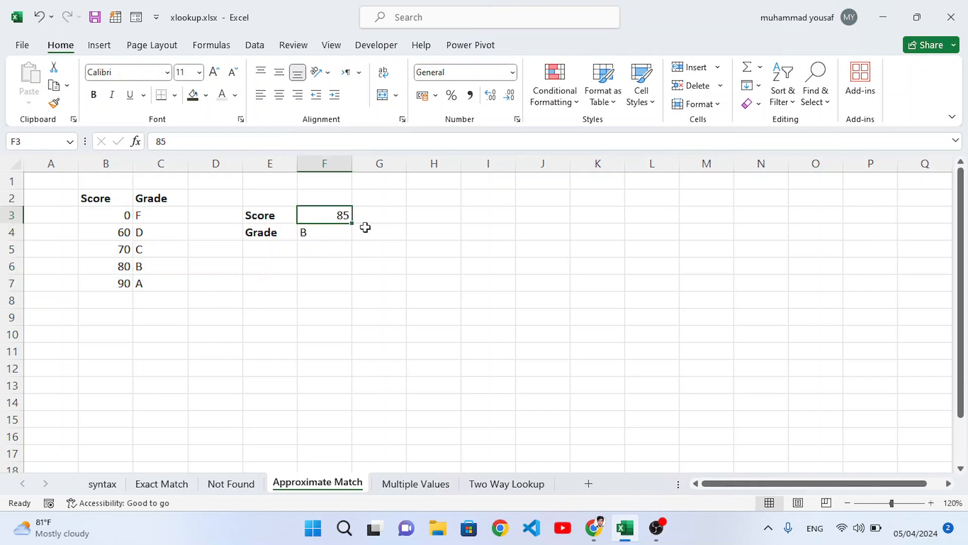
left_click(118, 267)
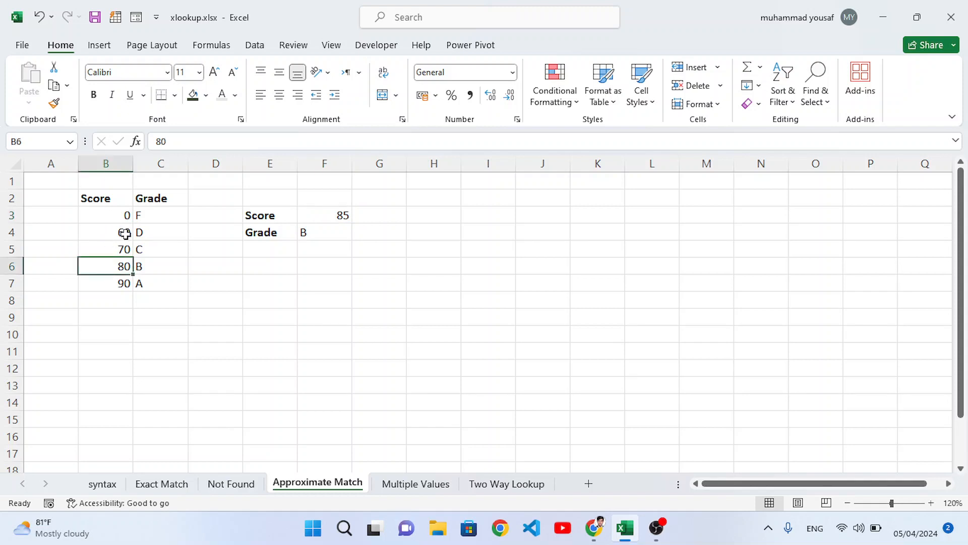
left_click(341, 233)
double_click(341, 232)
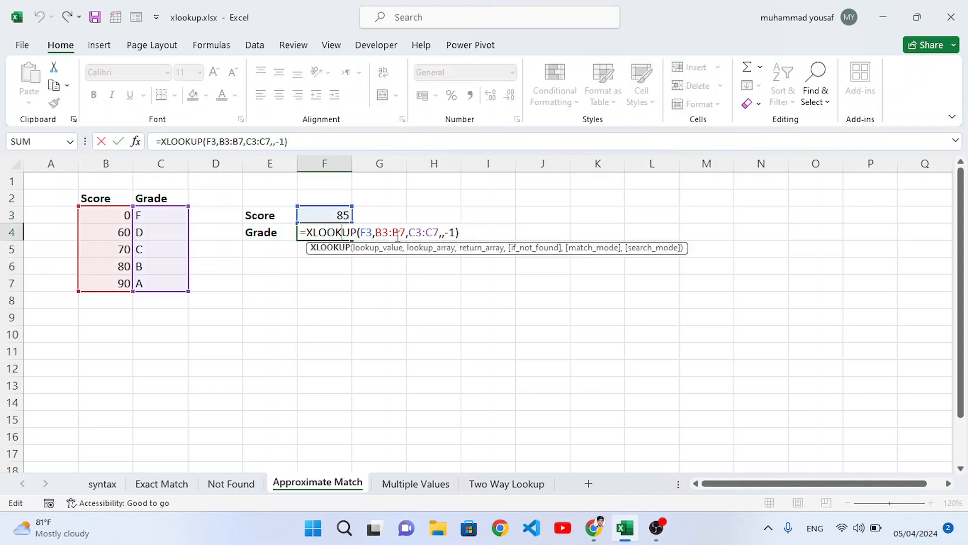
left_click(450, 233)
key("BackSpace")
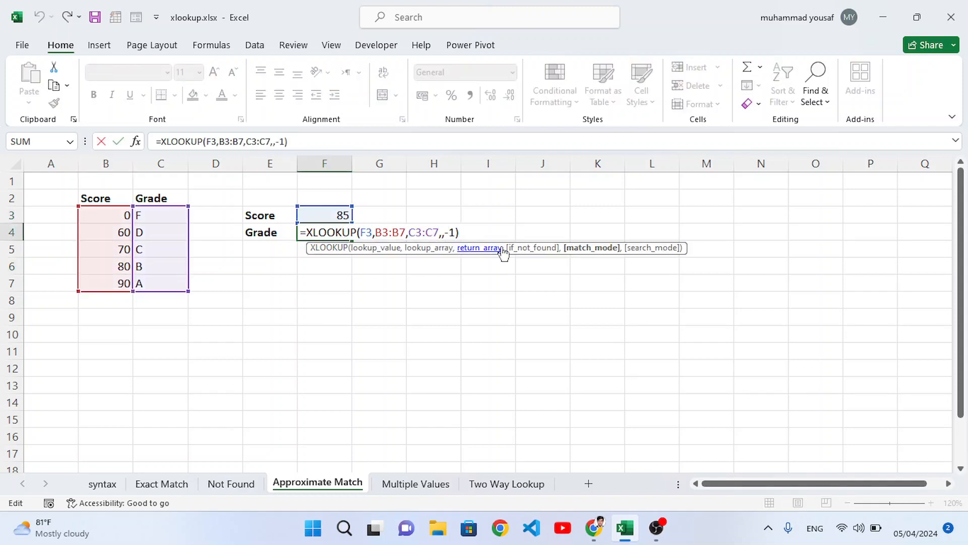
key("Return")
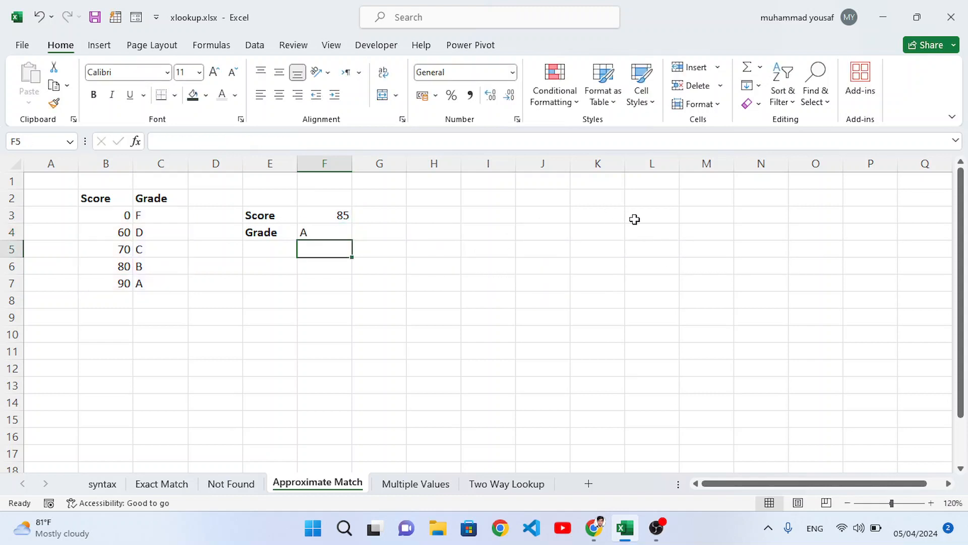
Inspect the edited formula in F4 and the score and grade table on the Approximate Match sheet
left_click(306, 231)
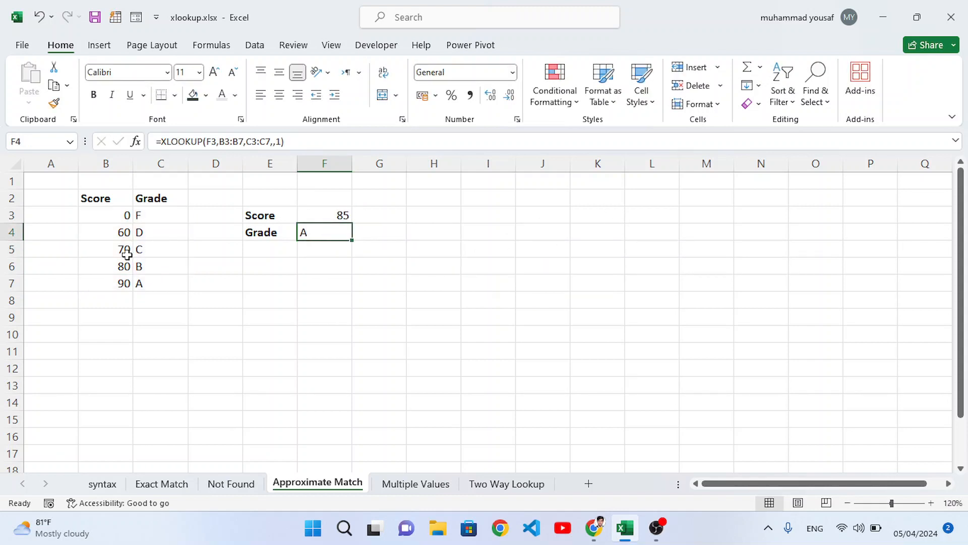
left_click(333, 214)
left_click(119, 282)
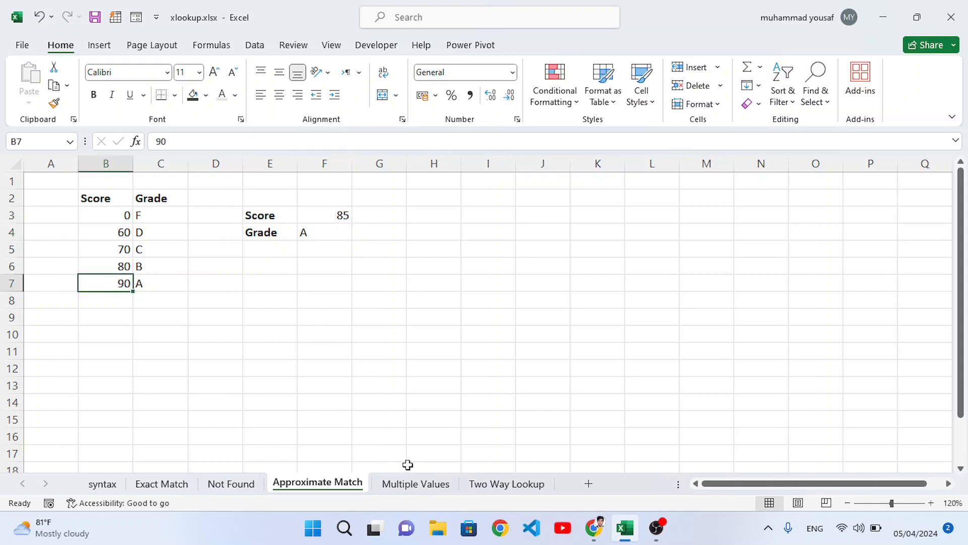
On the Multiple Values sheet, enter =XLOOKUP(B3,B6:B12,C6:E12) in C3 to return first name, last name and salary together
left_click(411, 484)
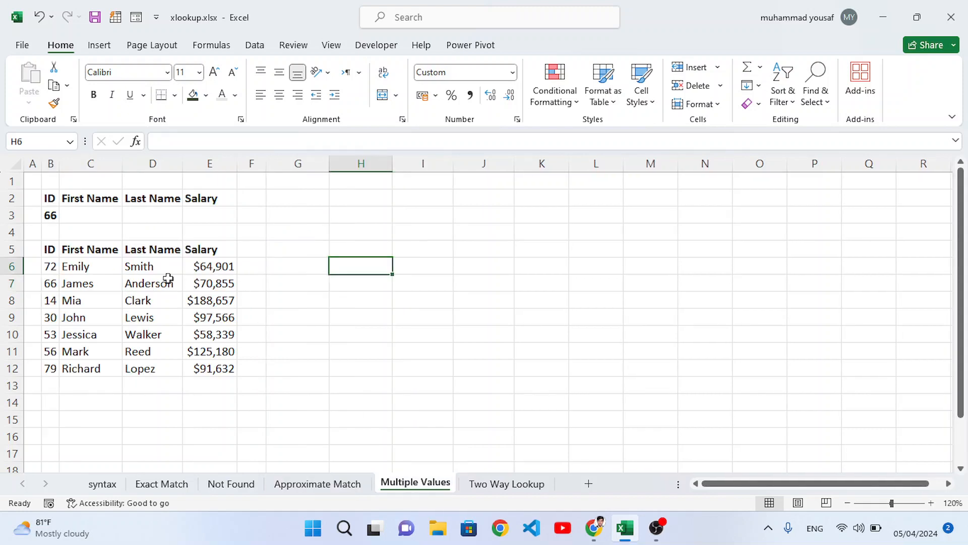
left_click_drag(82, 216, 190, 222)
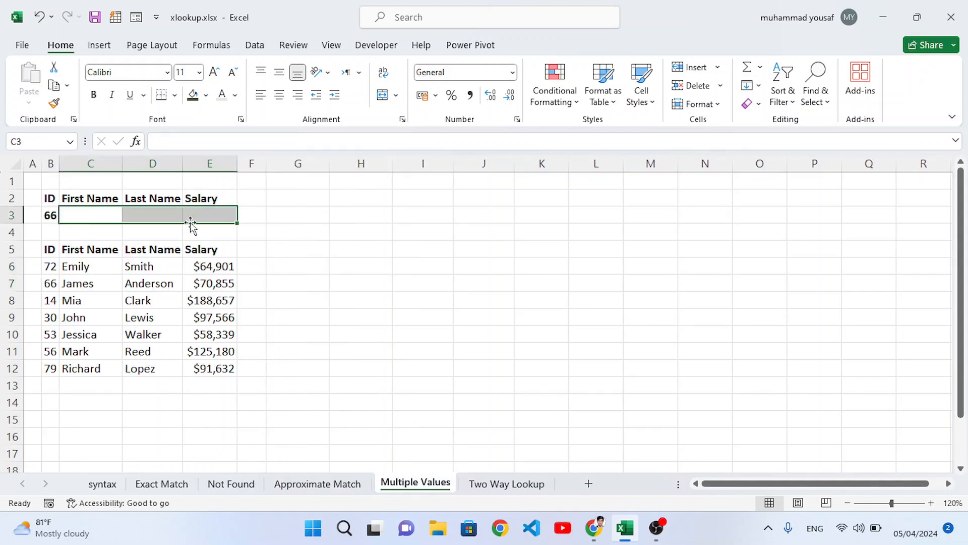
left_click(261, 250)
left_click(103, 216)
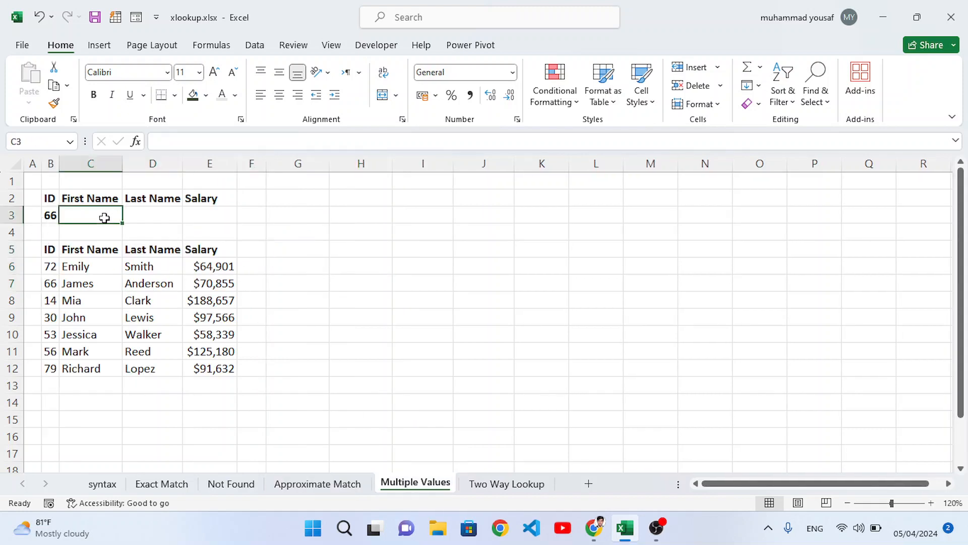
type("=")
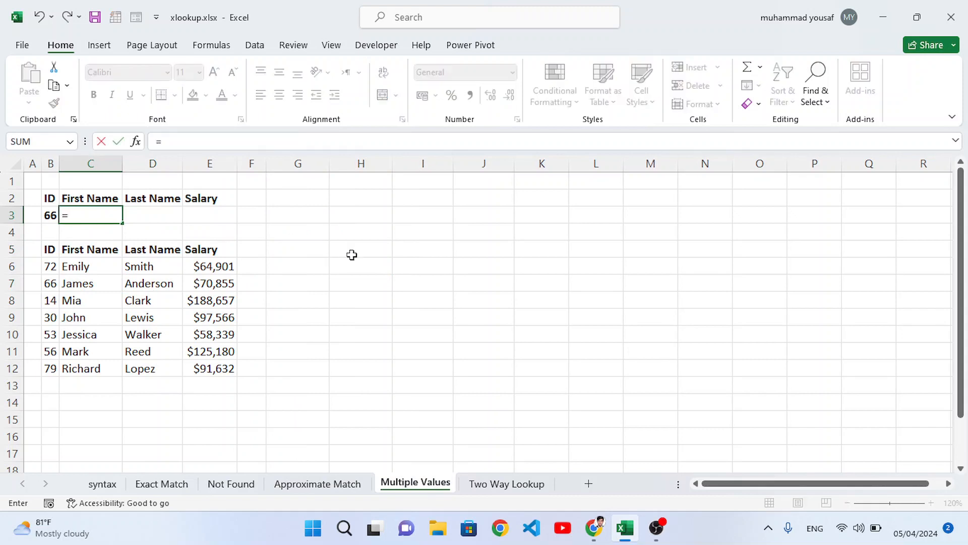
type("xl")
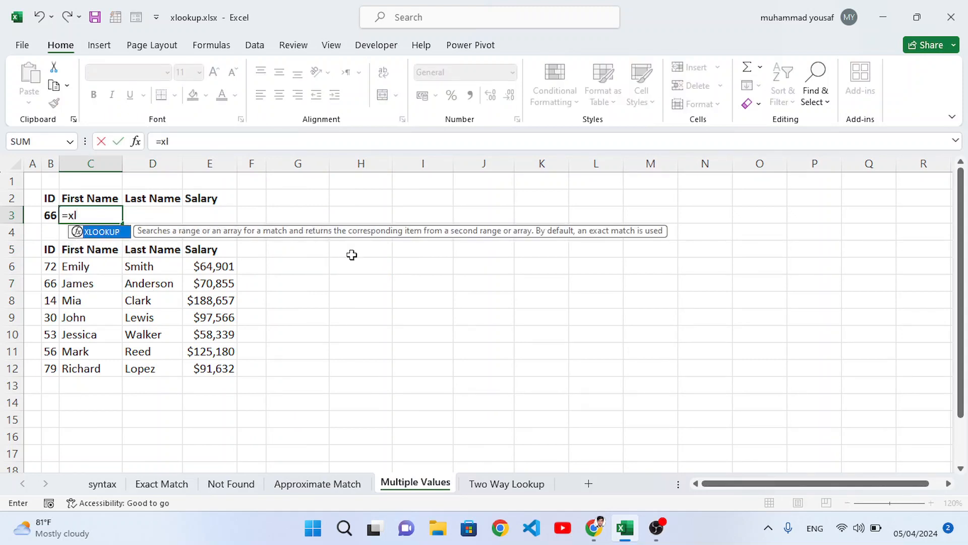
key("Tab")
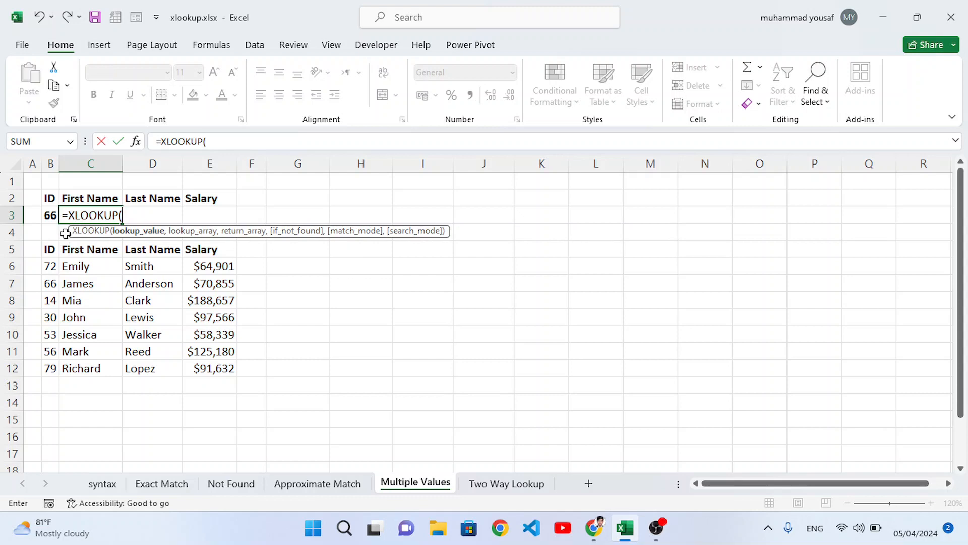
left_click(50, 216)
type(",")
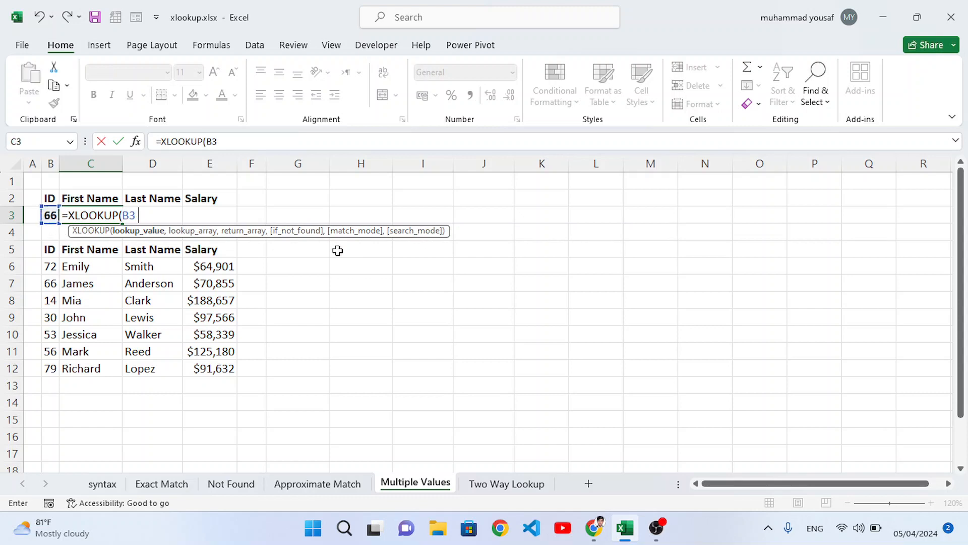
left_click_drag(49, 267, 49, 369)
type(",")
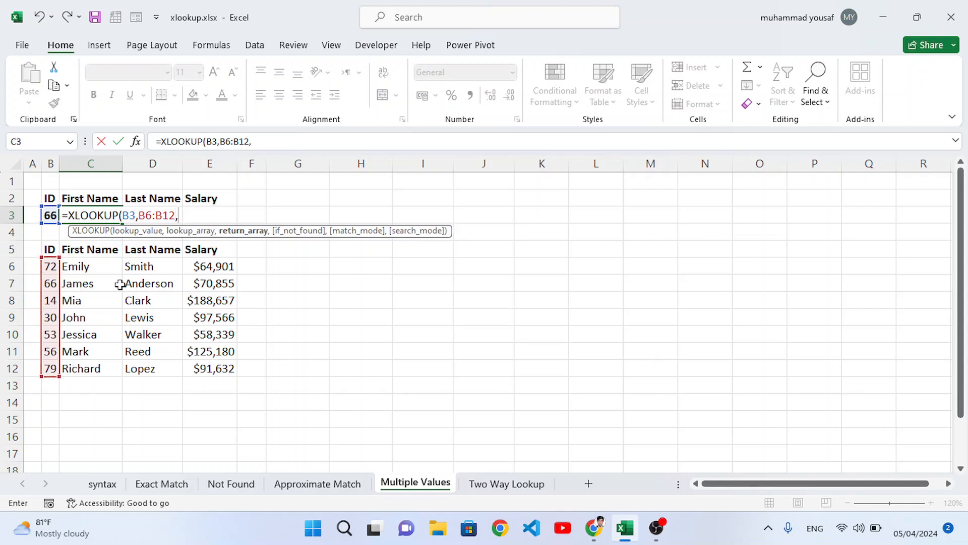
left_click_drag(87, 267, 205, 369)
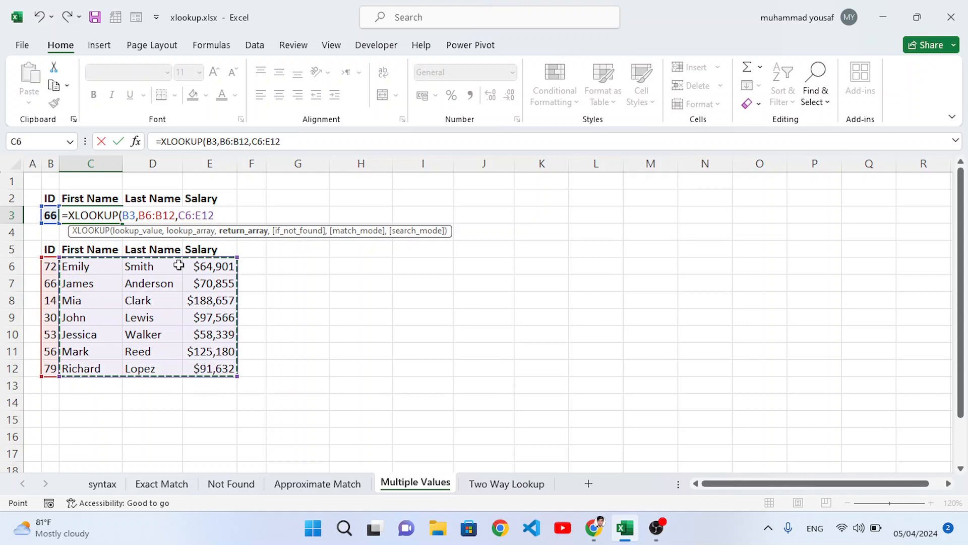
type(")")
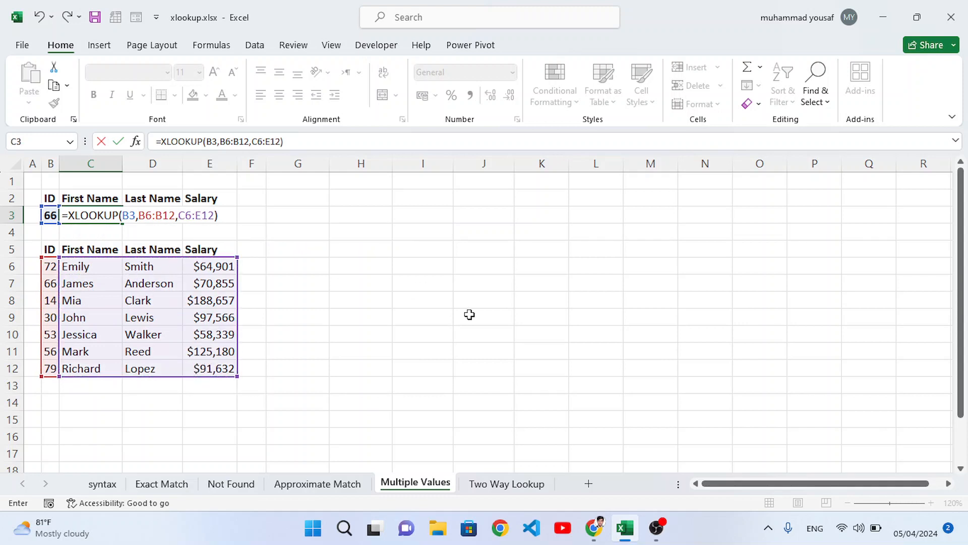
key("Return")
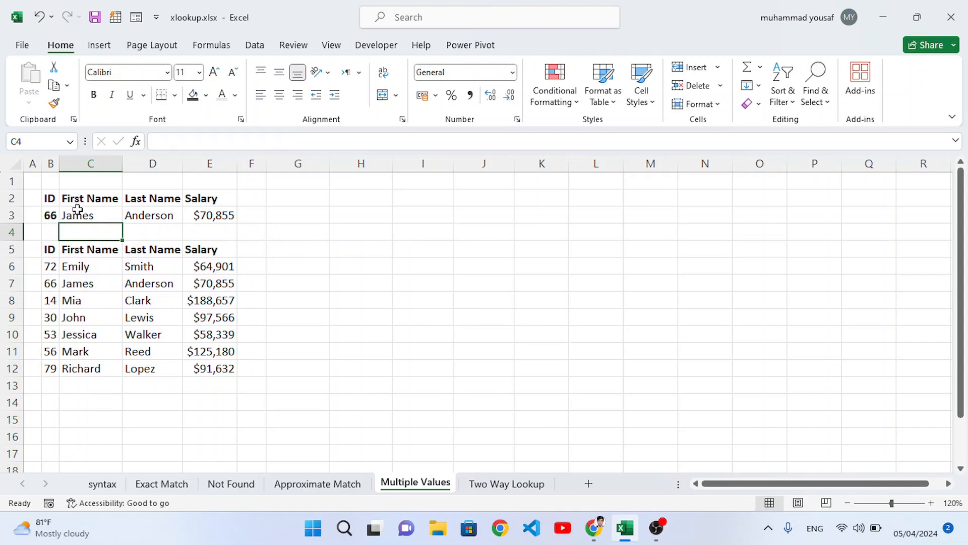
Test the multi-value lookup by setting the ID in B3 to 14
left_click_drag(78, 215, 210, 218)
left_click(279, 258)
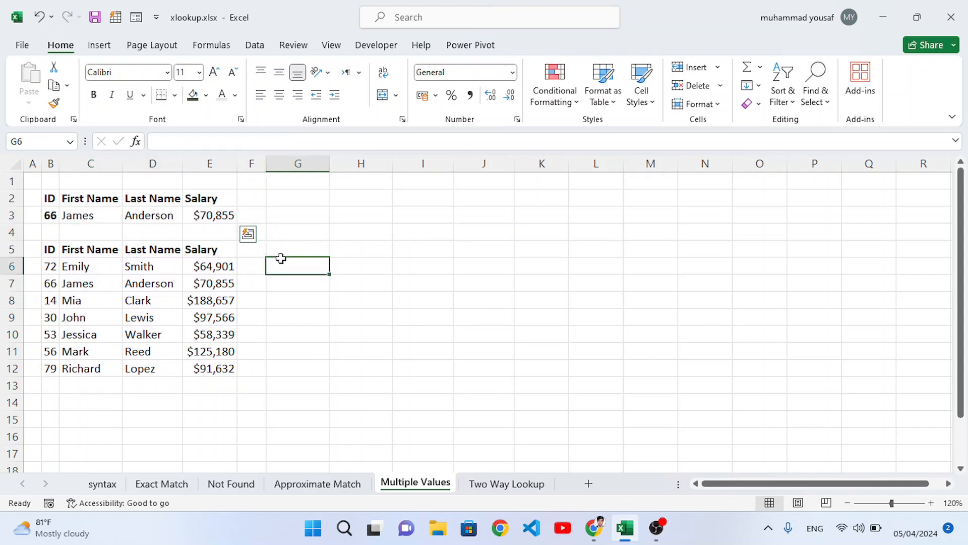
left_click(52, 217)
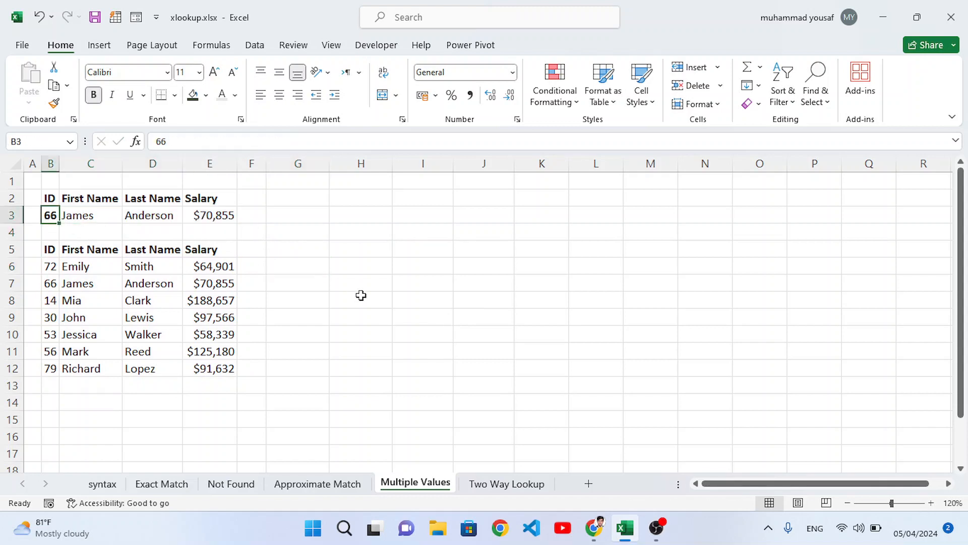
type("14")
key("Return")
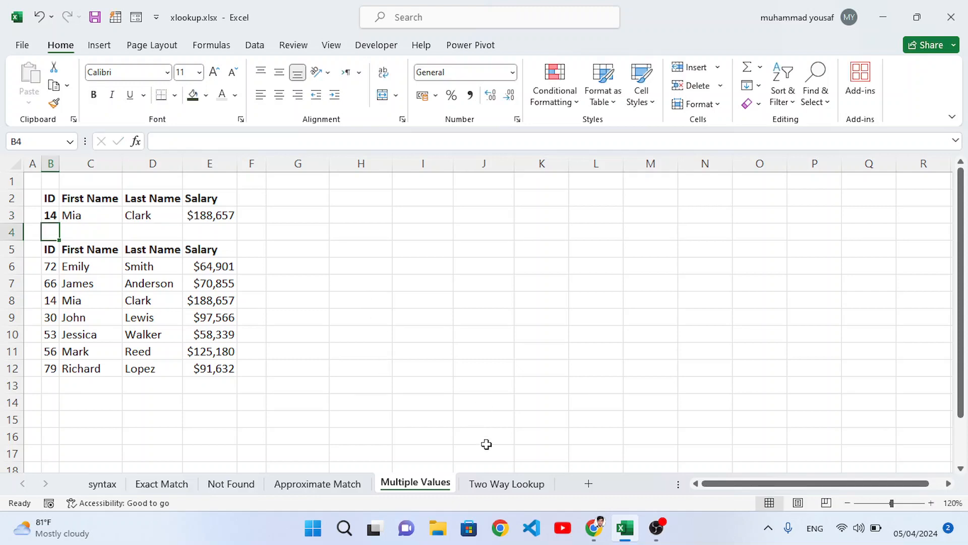
Open the Two Way Lookup sheet and examine the ID, Search and Result cells
left_click(503, 484)
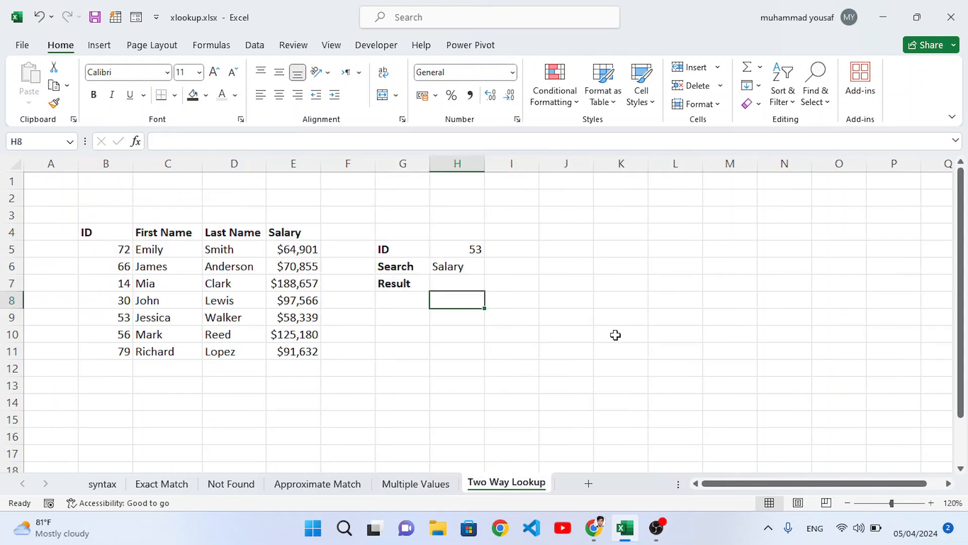
left_click(471, 249)
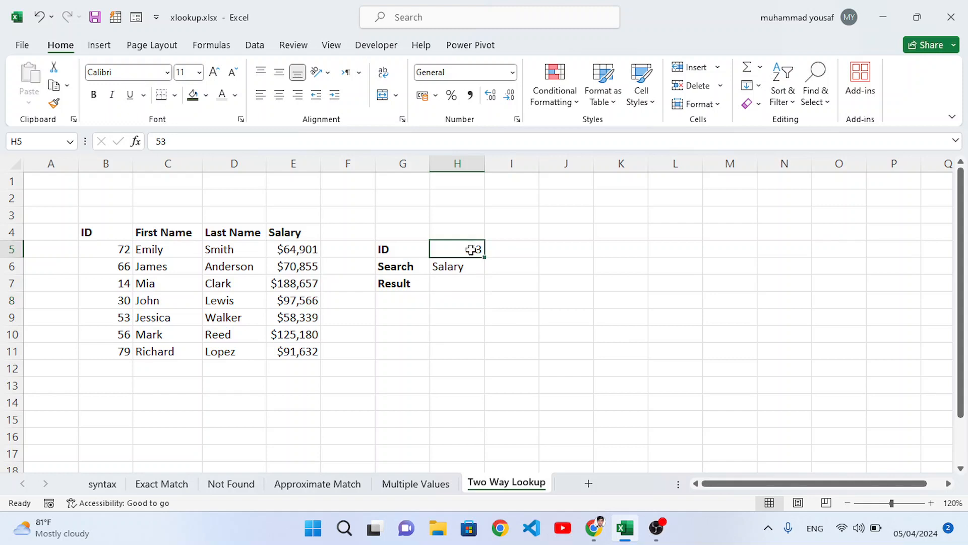
left_click(455, 267)
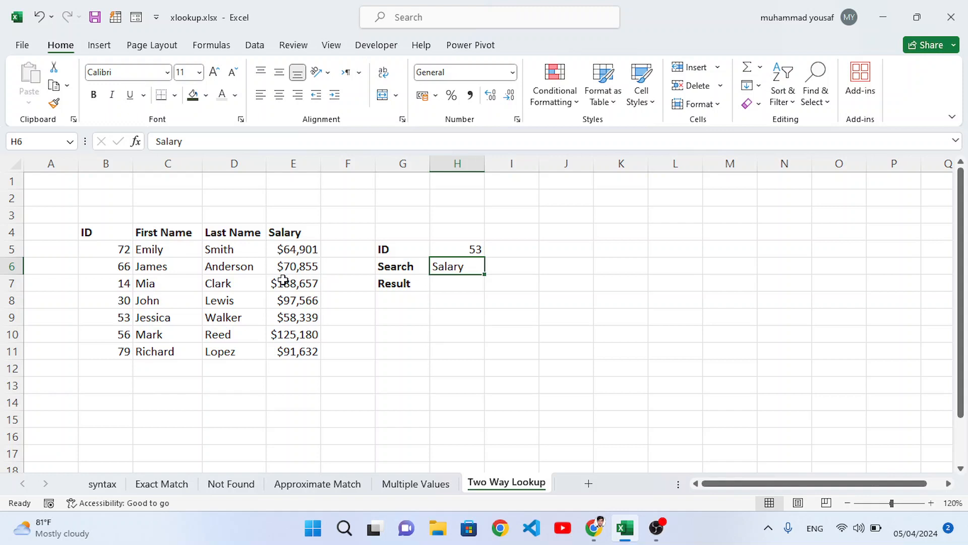
left_click(447, 283)
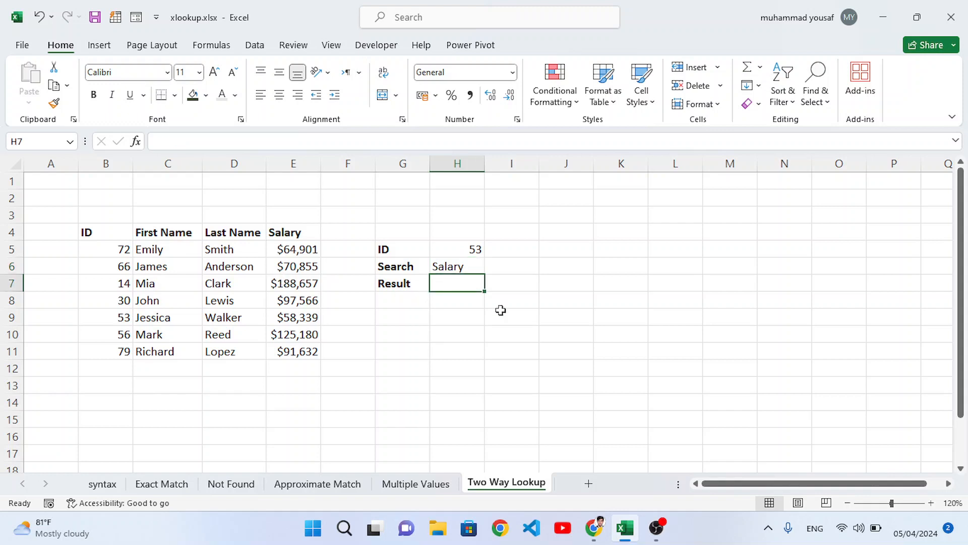
Enter =XLOOKUP(H6,C4:E4,XLOOKUP(H5,B5:B11,C5:E11)) in H7 to look up by both ID and column heading
type("=")
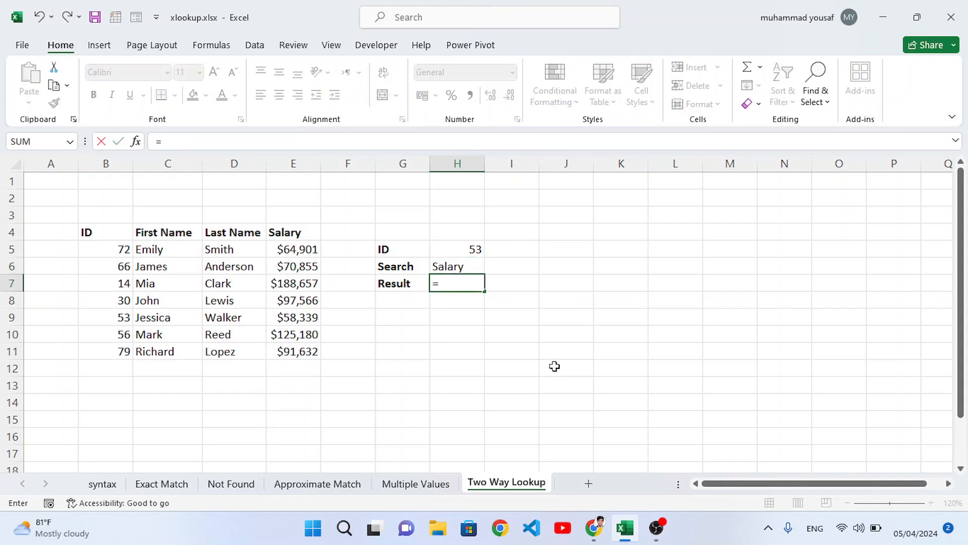
type("xlo")
key("Tab")
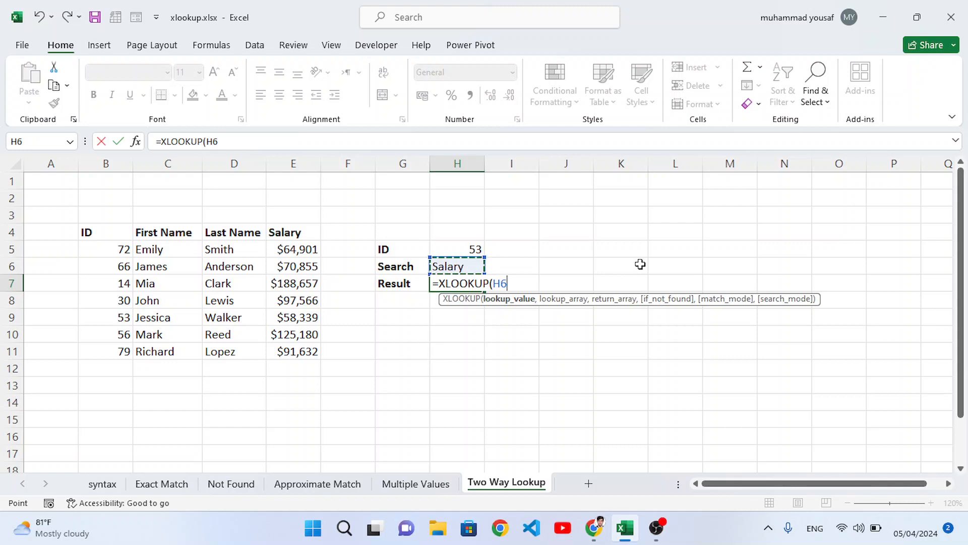
type(",")
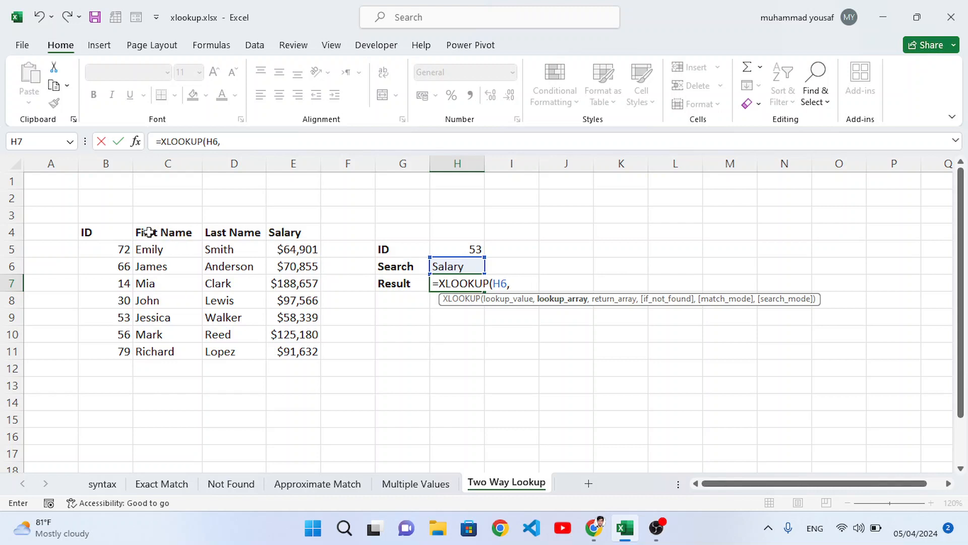
left_click_drag(151, 232, 277, 233)
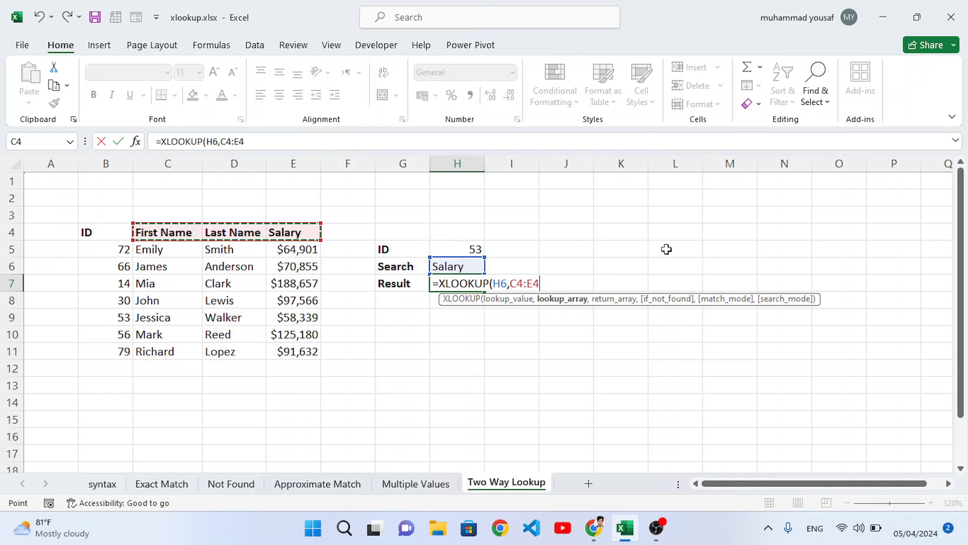
type(",")
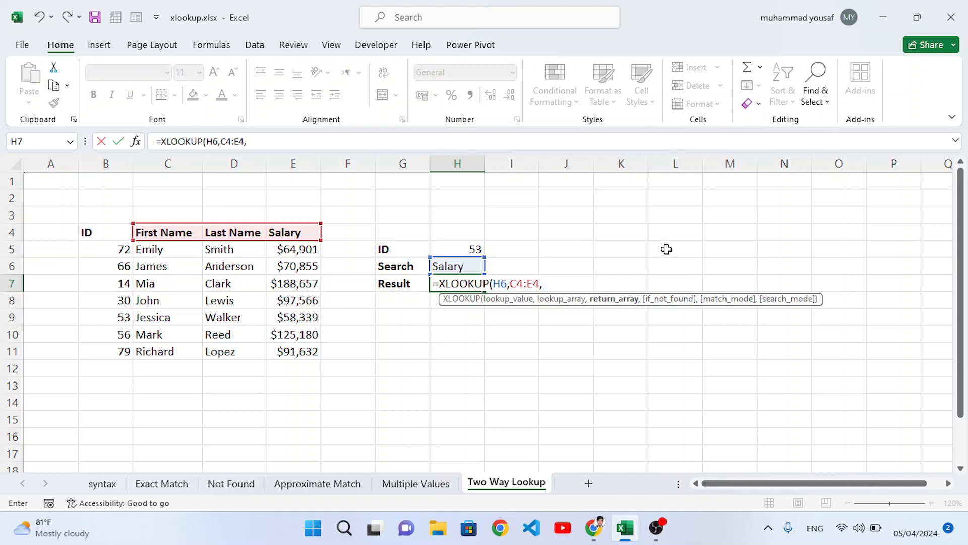
type("xlo")
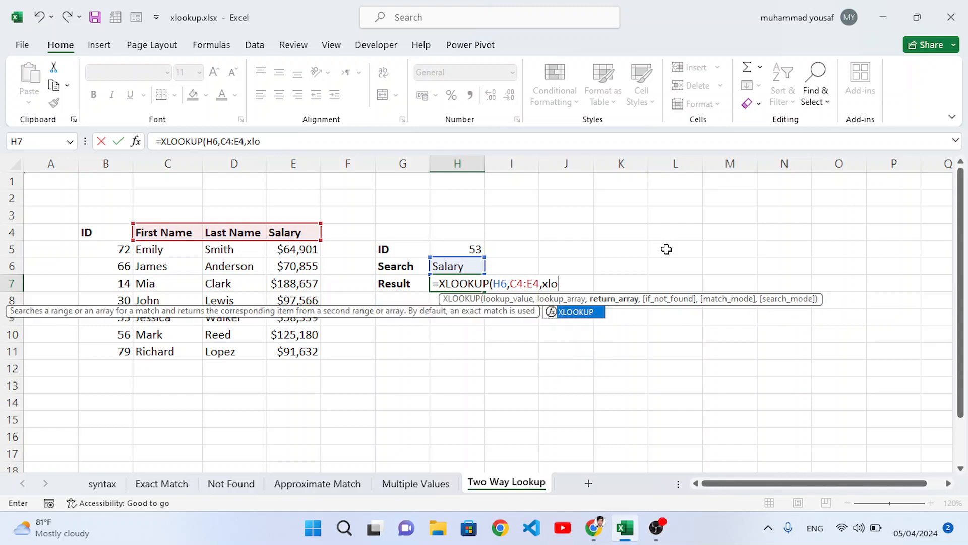
key("Tab")
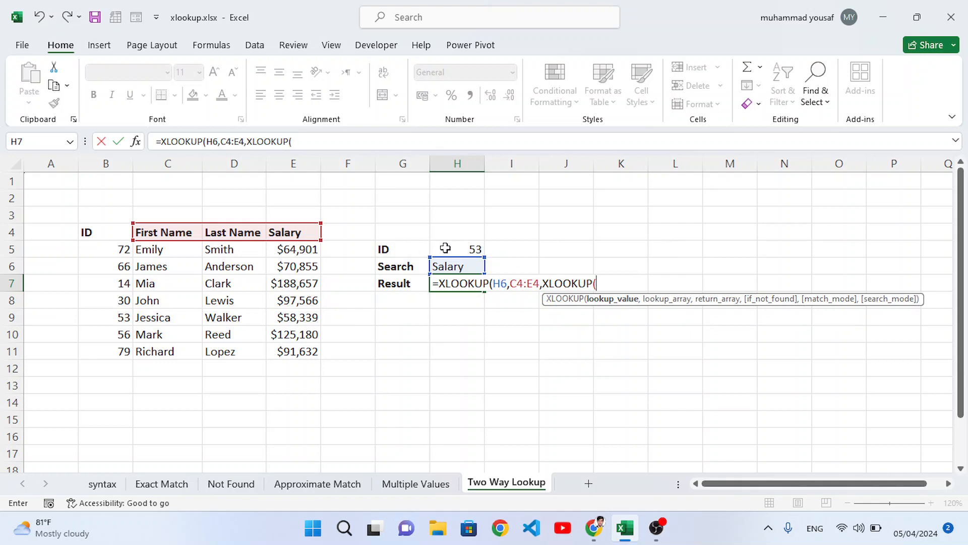
left_click(466, 245)
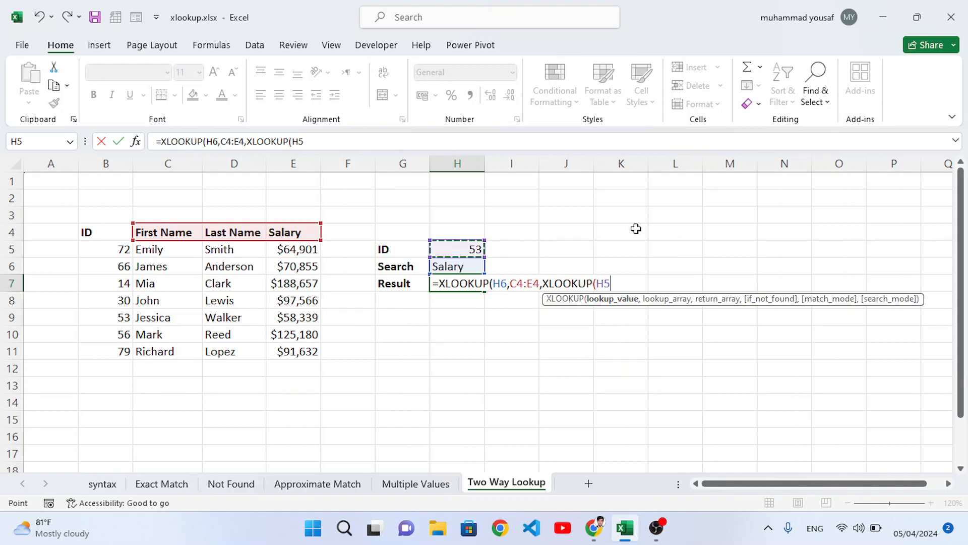
type(",")
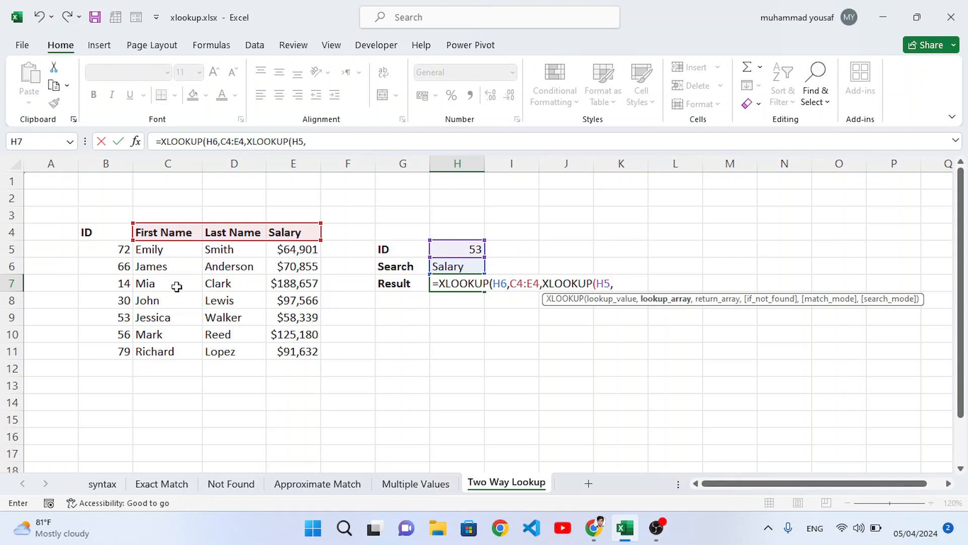
left_click_drag(101, 249, 106, 353)
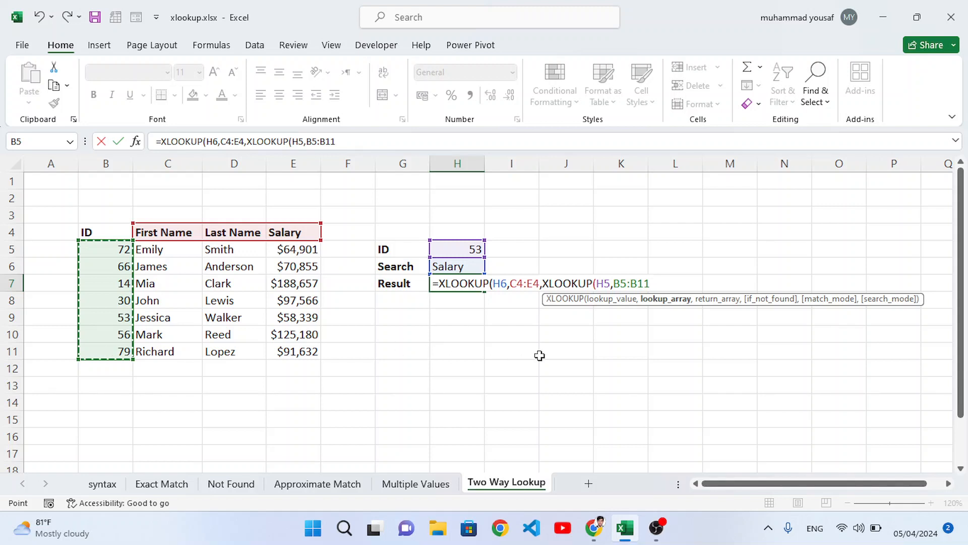
type(",")
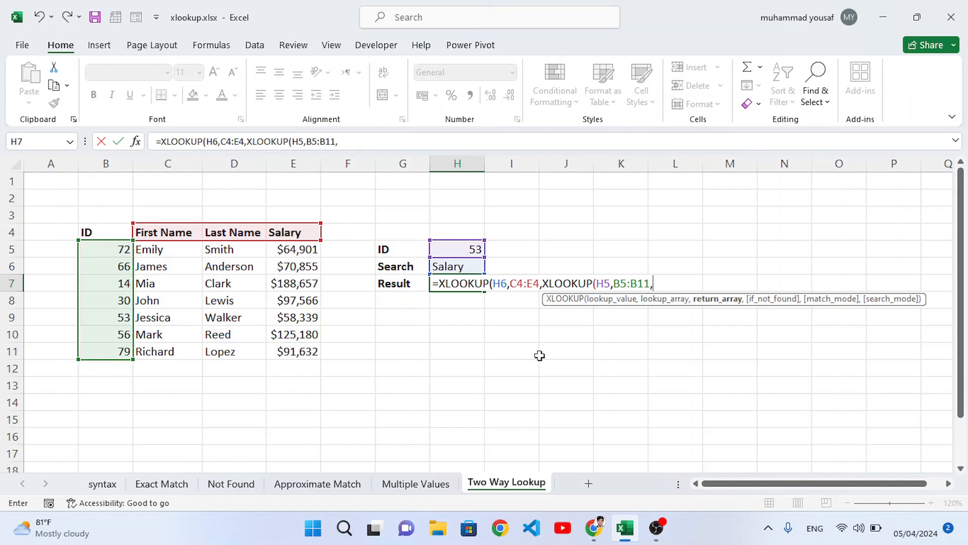
left_click_drag(169, 252, 288, 354)
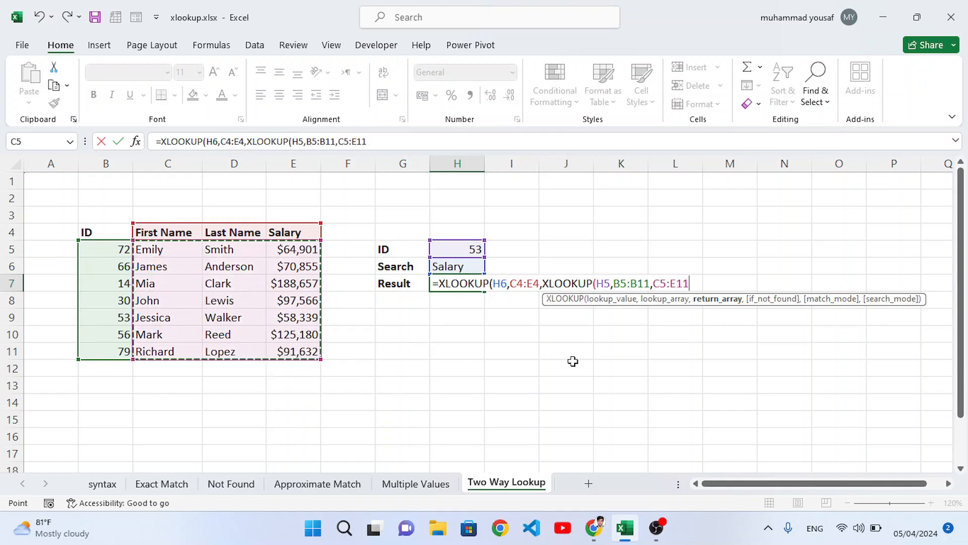
type("))")
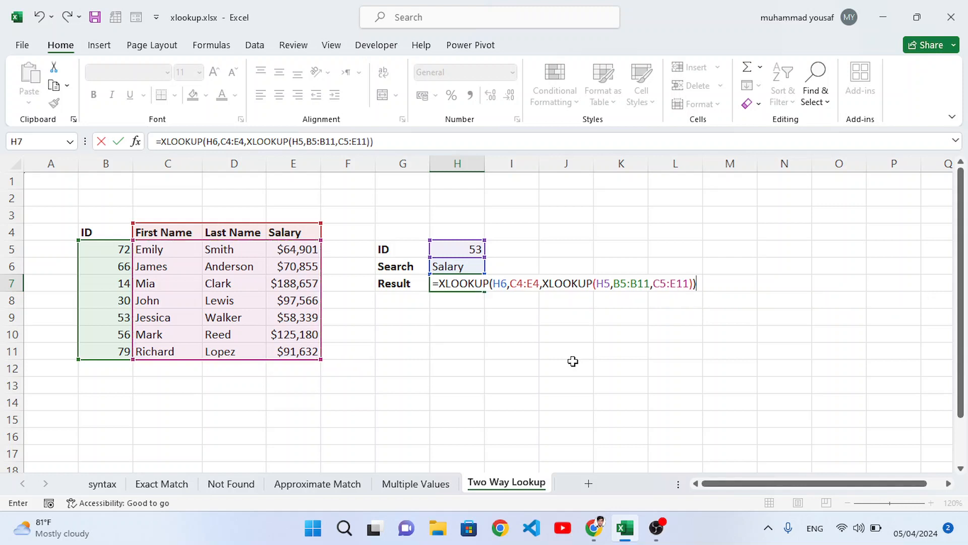
key("Return")
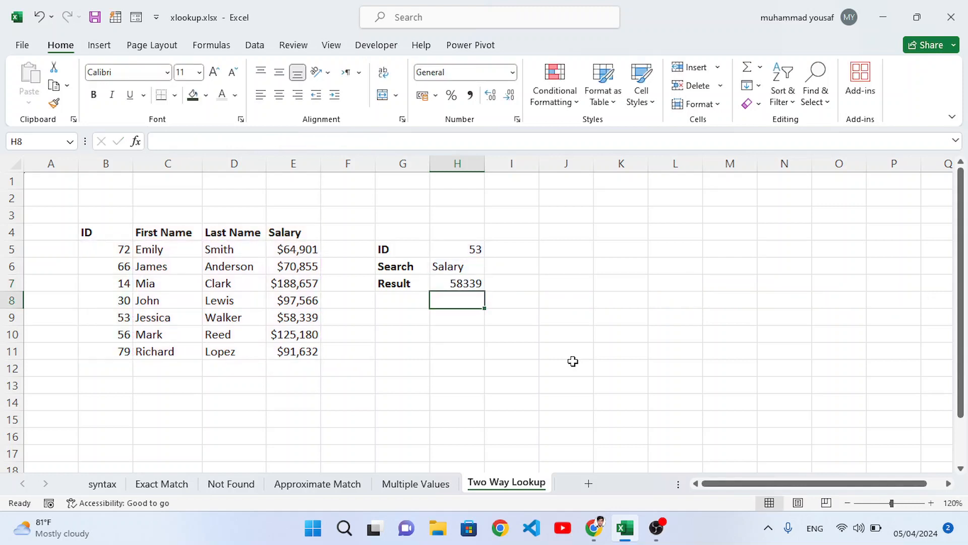
left_click(450, 281)
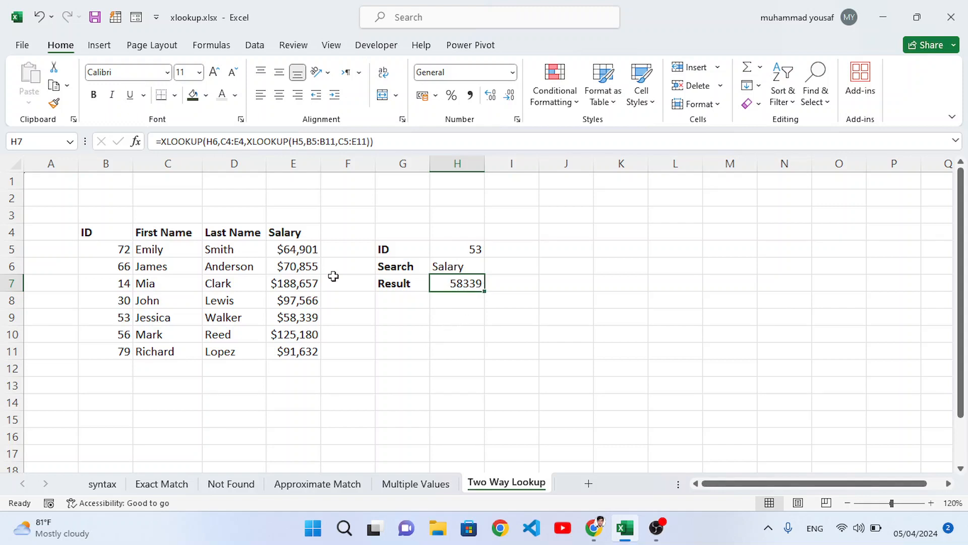
Test the two-way lookup by changing the ID in H5 to 79
left_click(289, 233)
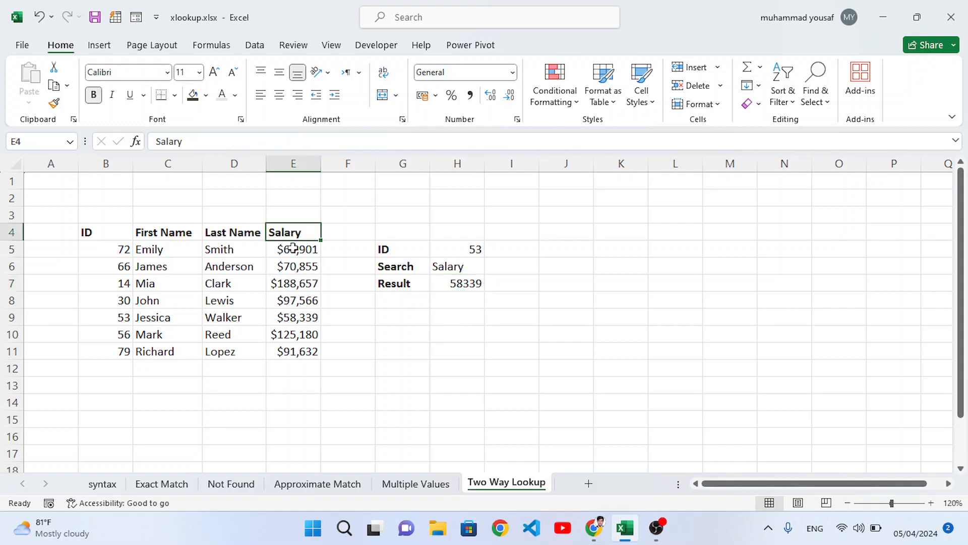
left_click(466, 248)
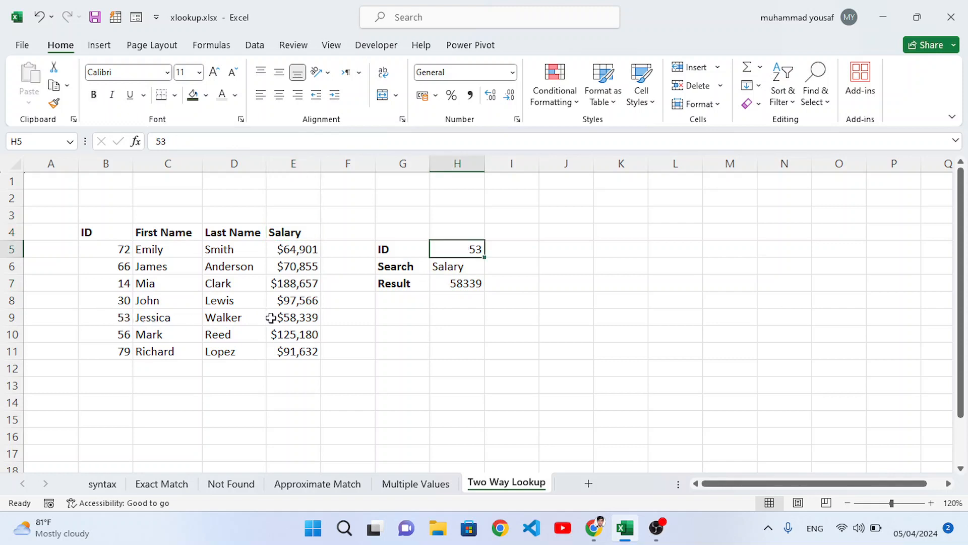
left_click(297, 317)
left_click(478, 252)
type("79")
key("Return")
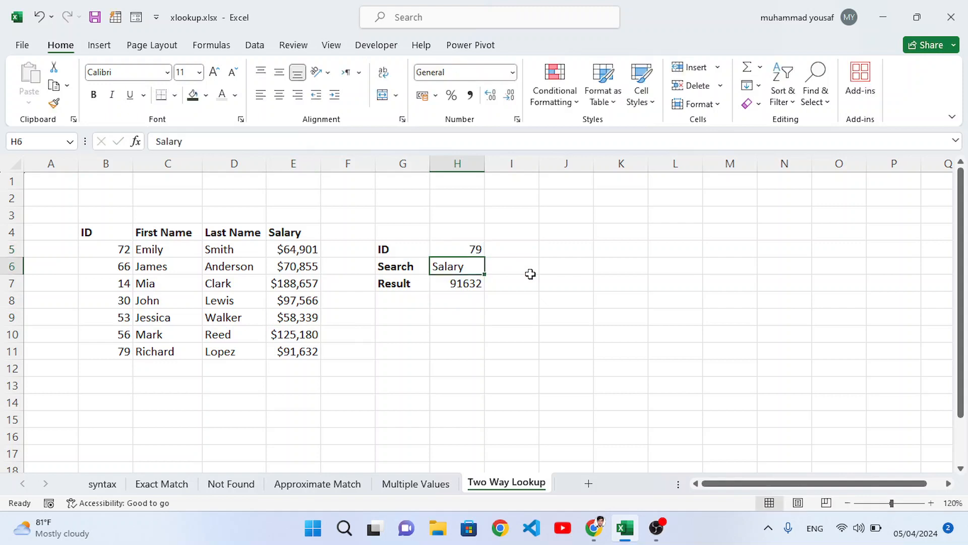
Change the Search heading in H6 to Last Name to return a different column
left_click(472, 286)
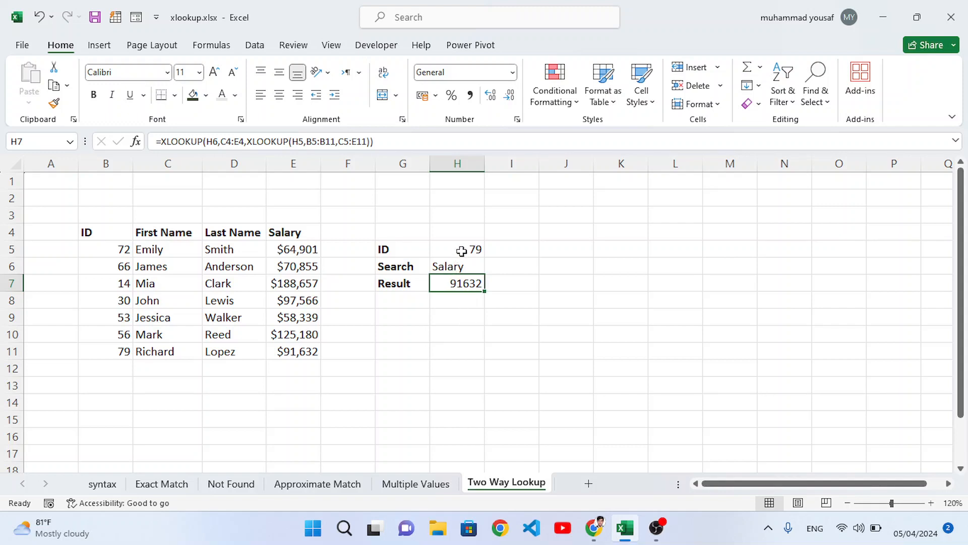
left_click(446, 266)
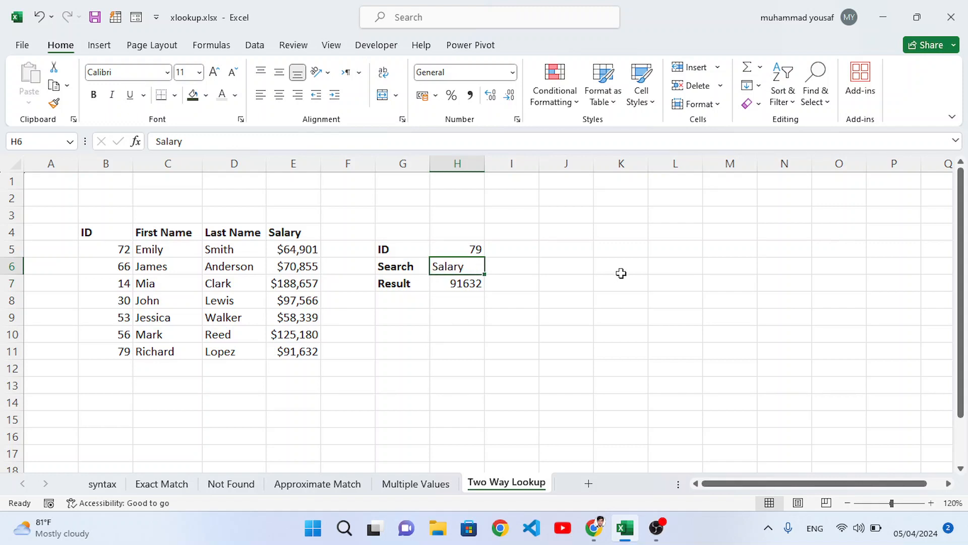
type("Last N")
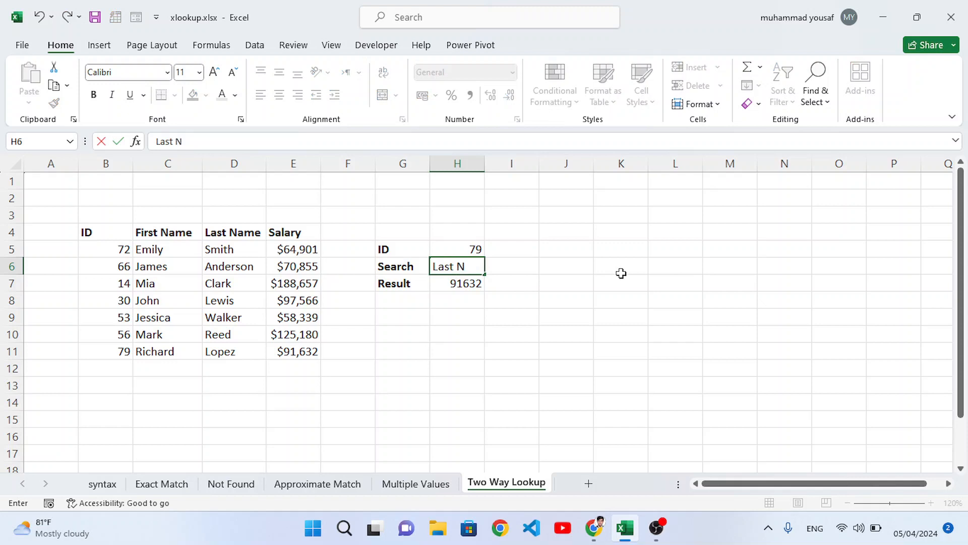
type("ame")
key("Return")
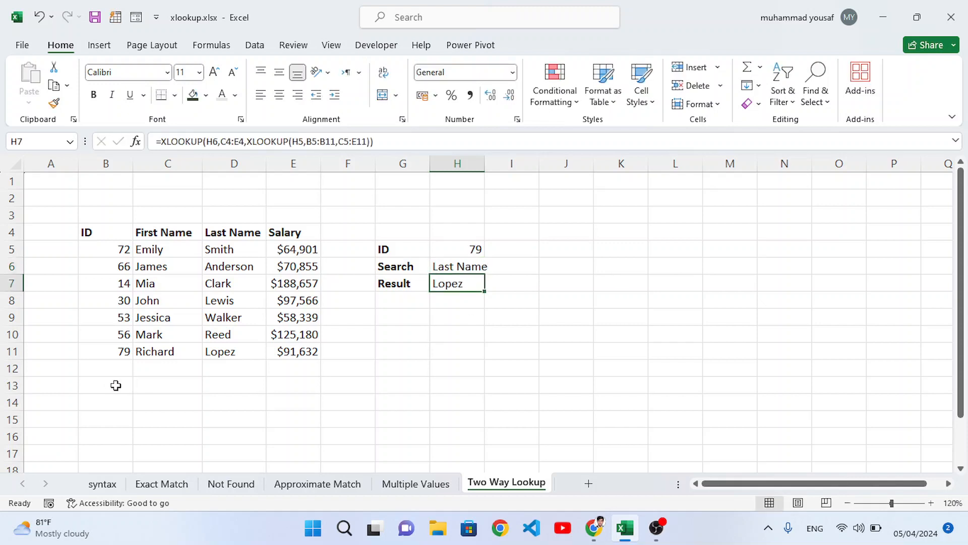
Set the ID in H5 to 72 and compare the result with that employee's last name in the table
left_click(221, 352)
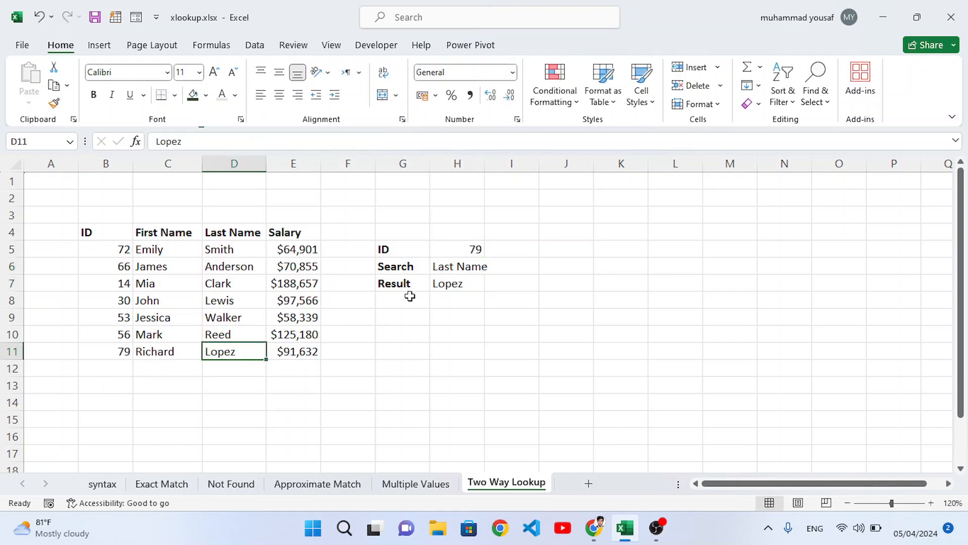
left_click(453, 283)
left_click(469, 247)
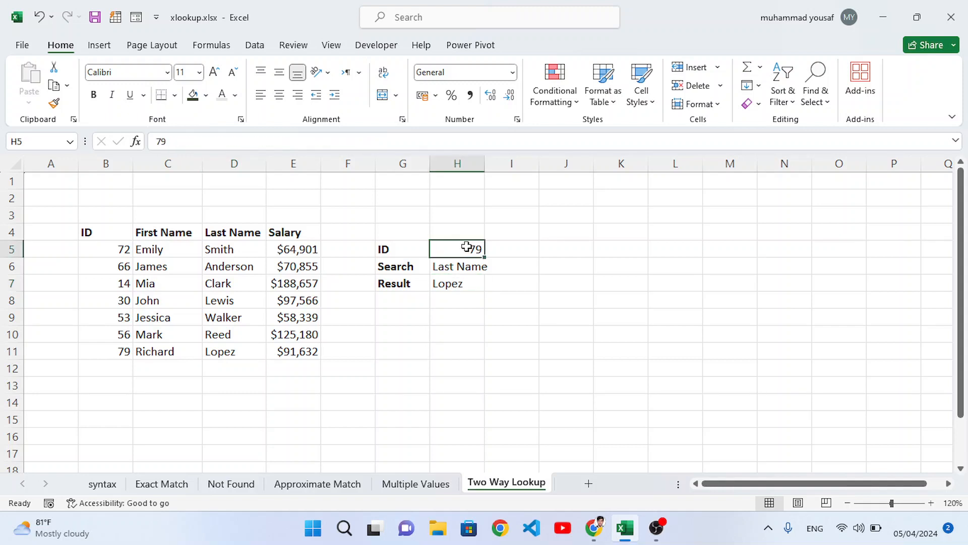
type("72")
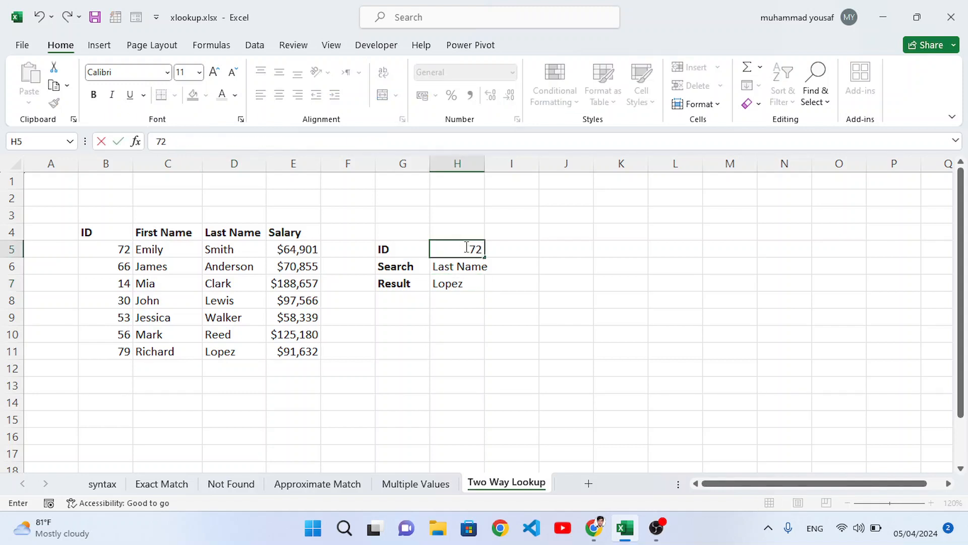
key("Return")
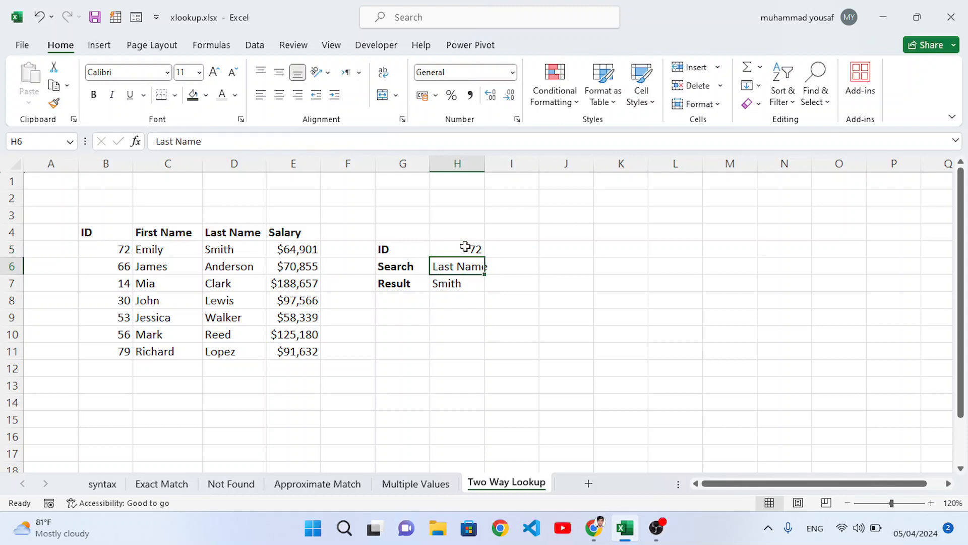
left_click(455, 279)
left_click(218, 250)
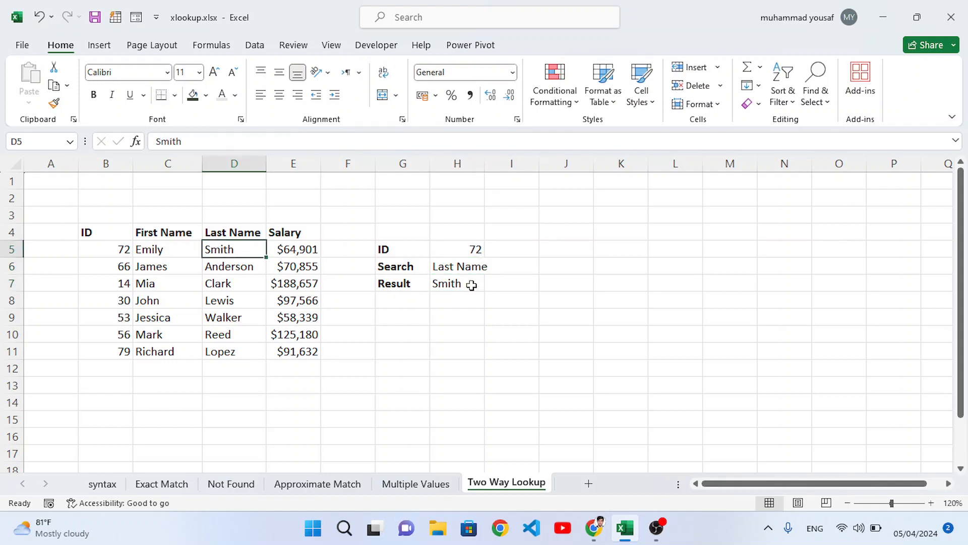
left_click(447, 266)
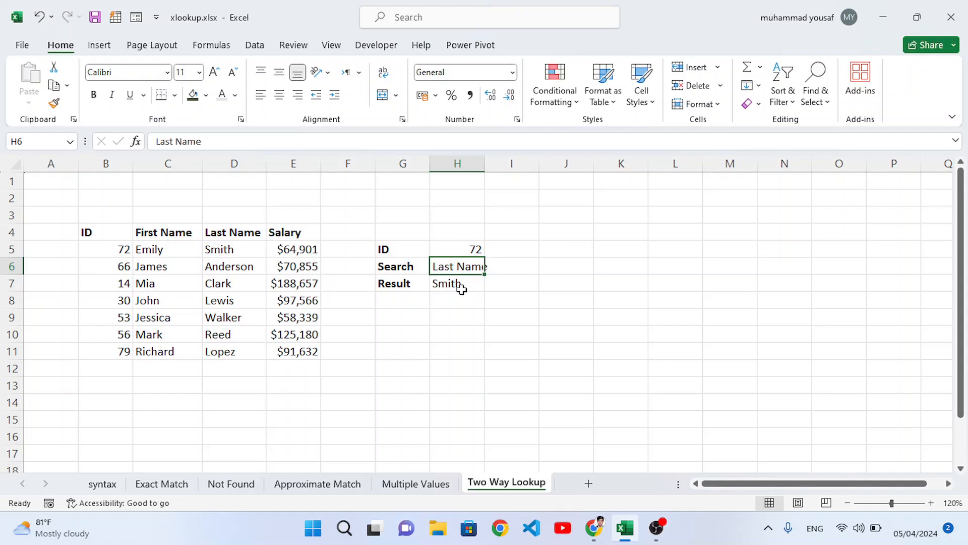
left_click(709, 536)
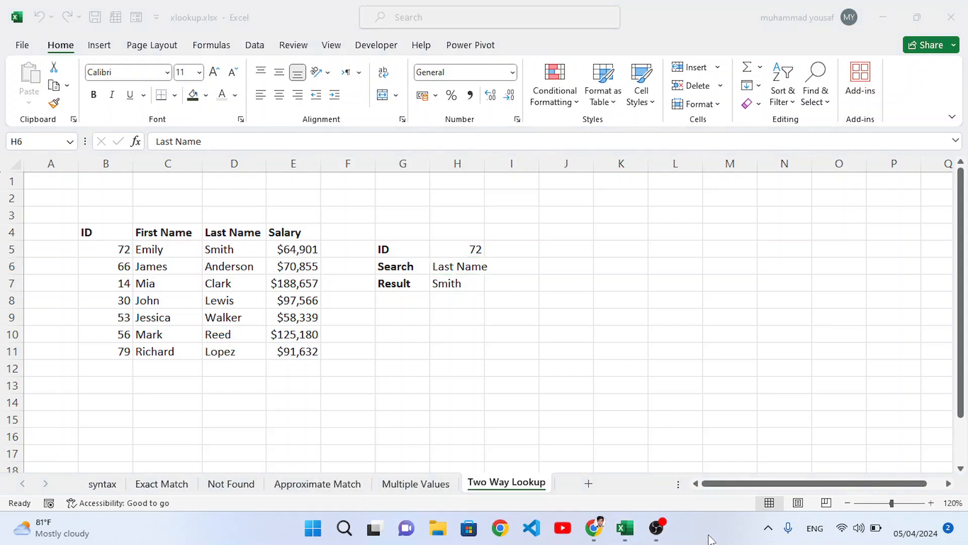